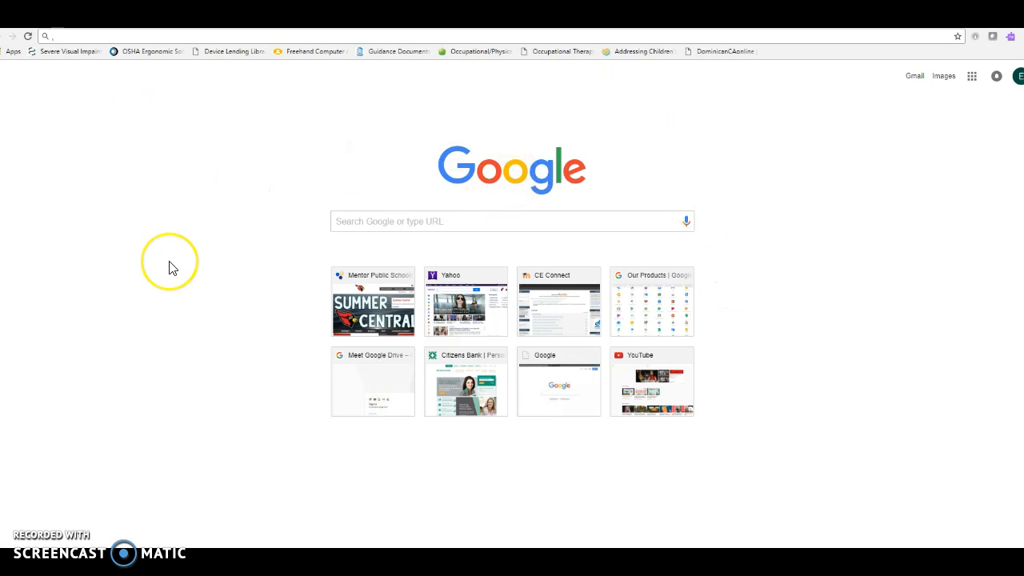
Search the web for "chrome extensions" and open the Chrome Web Store Extensions result.
type("chrome extensions")
key("Return")
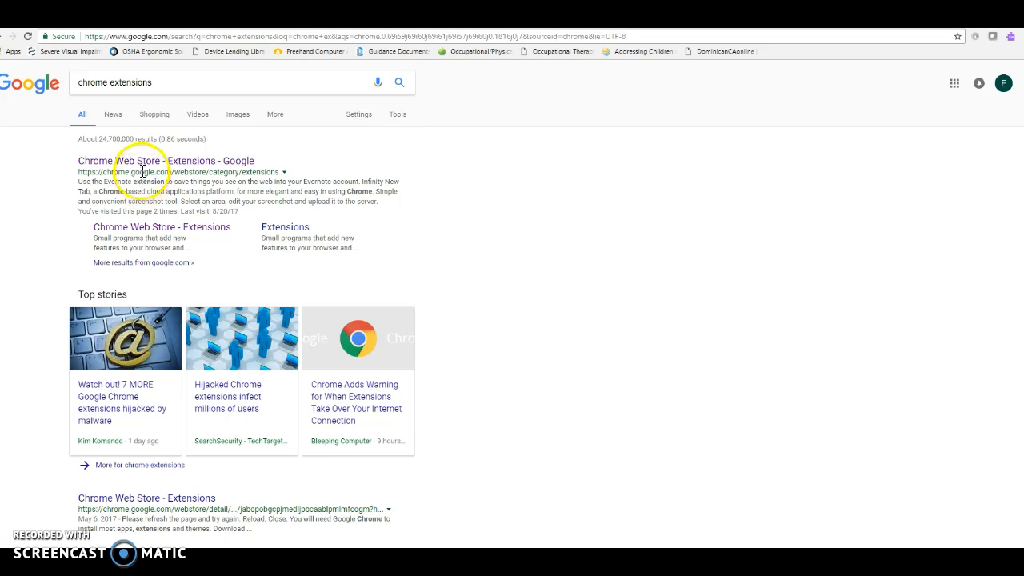
left_click(144, 163)
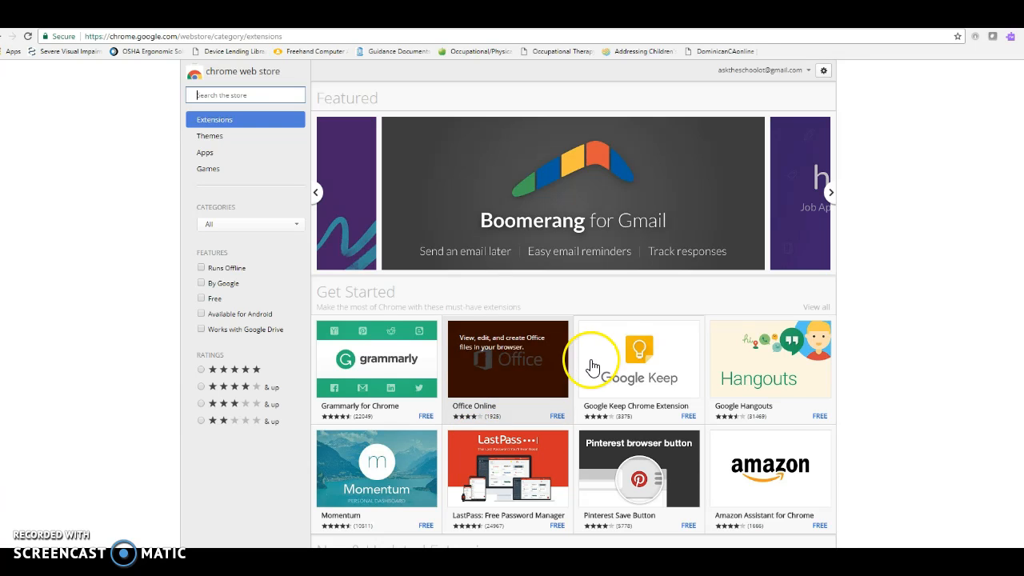
Browse the store's extension collections, from Get Started through Editor's Picks to Chrome Toolkit.
scroll(616, 335, "down", 2)
scroll(609, 369, "down", 1)
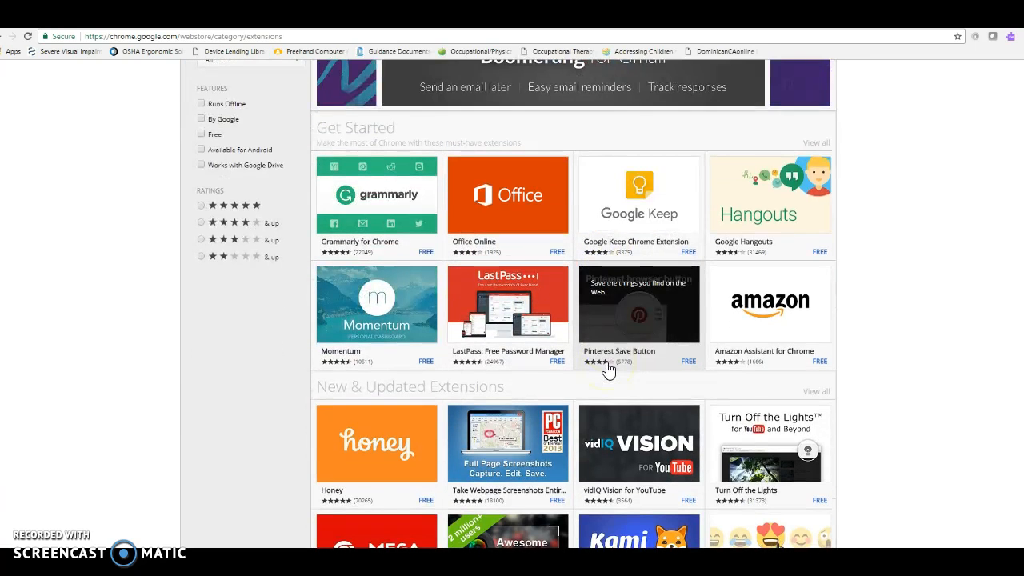
scroll(609, 369, "down", 1)
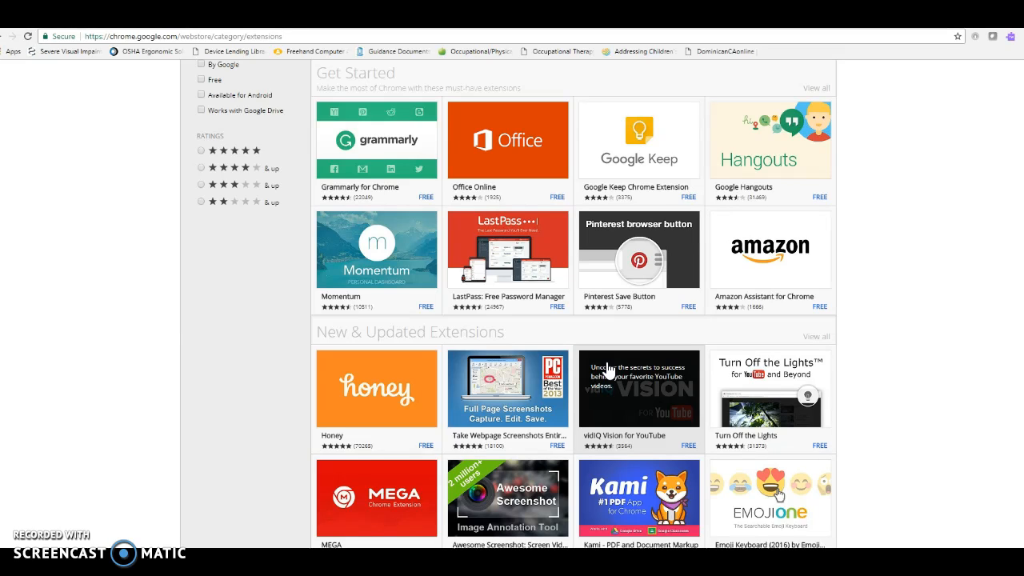
scroll(608, 369, "down", 3)
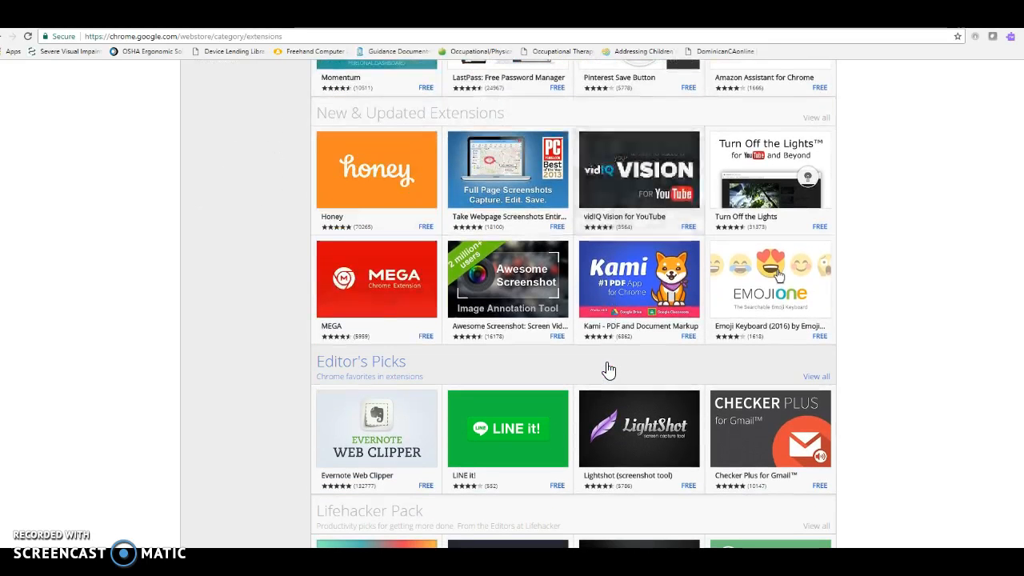
left_click(686, 339)
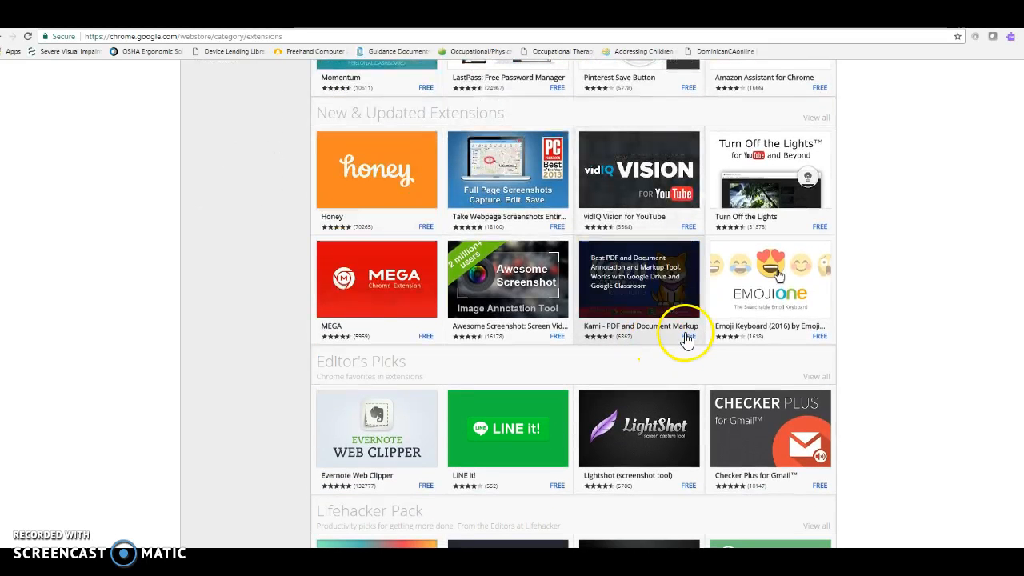
scroll(686, 343, "down", 2)
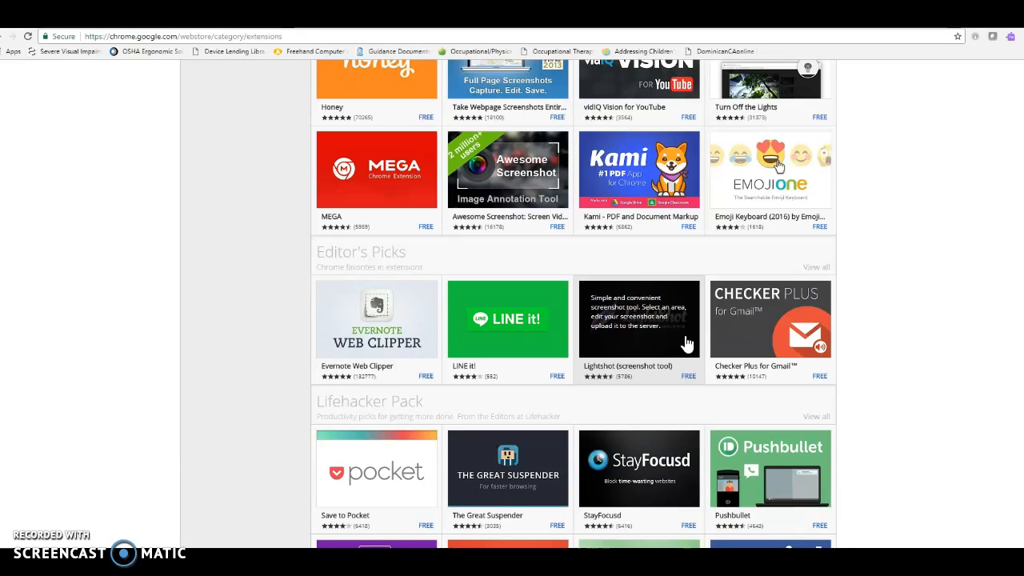
scroll(687, 343, "down", 2)
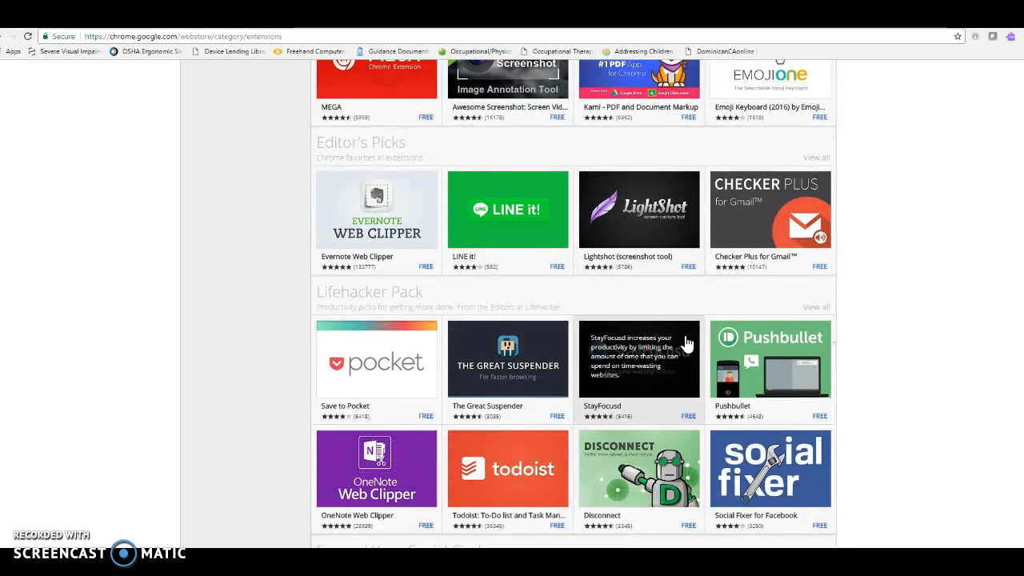
scroll(686, 342, "up", 1)
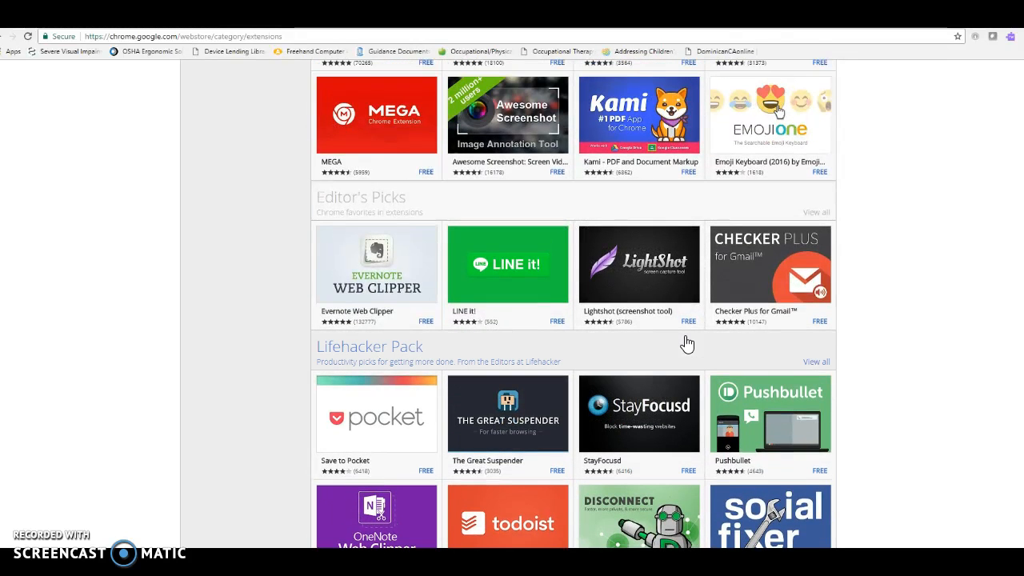
scroll(472, 408, "down", 6)
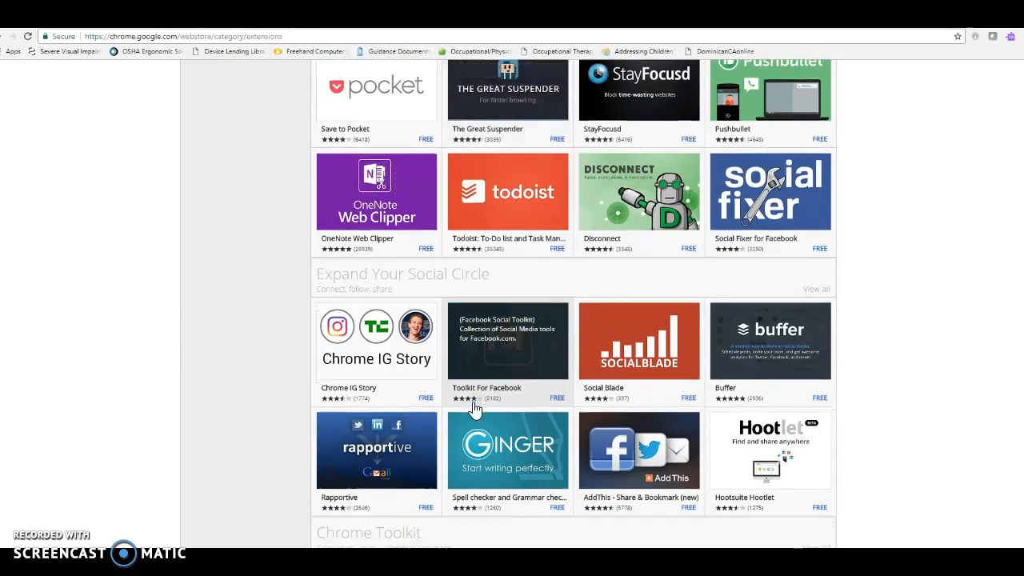
scroll(475, 408, "down", 4)
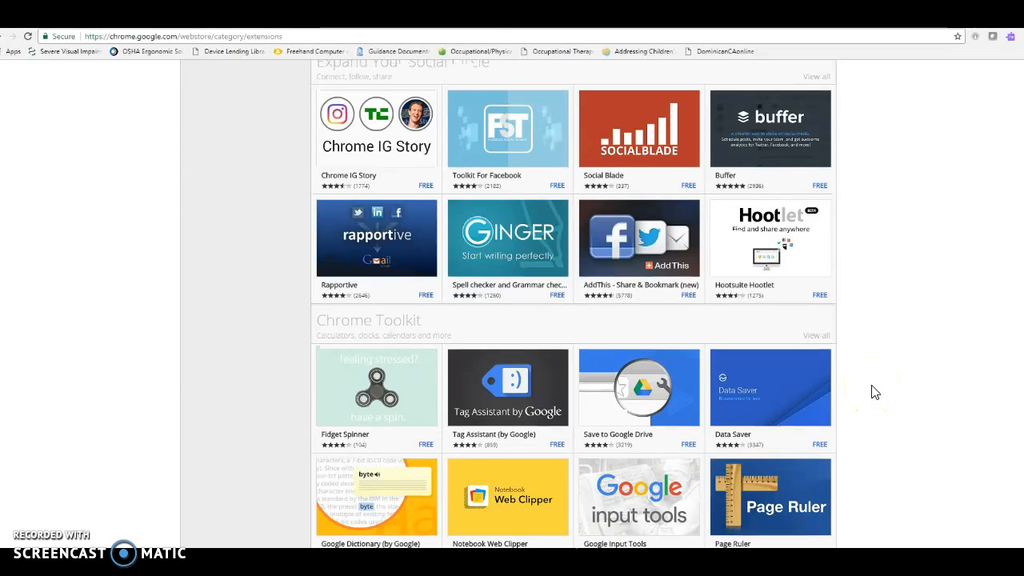
scroll(875, 392, "up", 8)
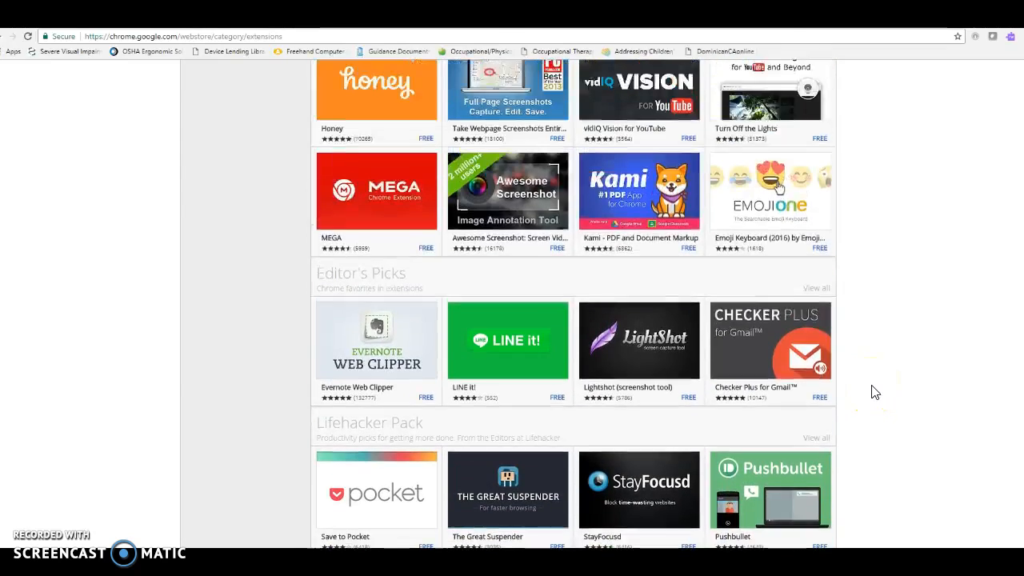
scroll(875, 392, "up", 5)
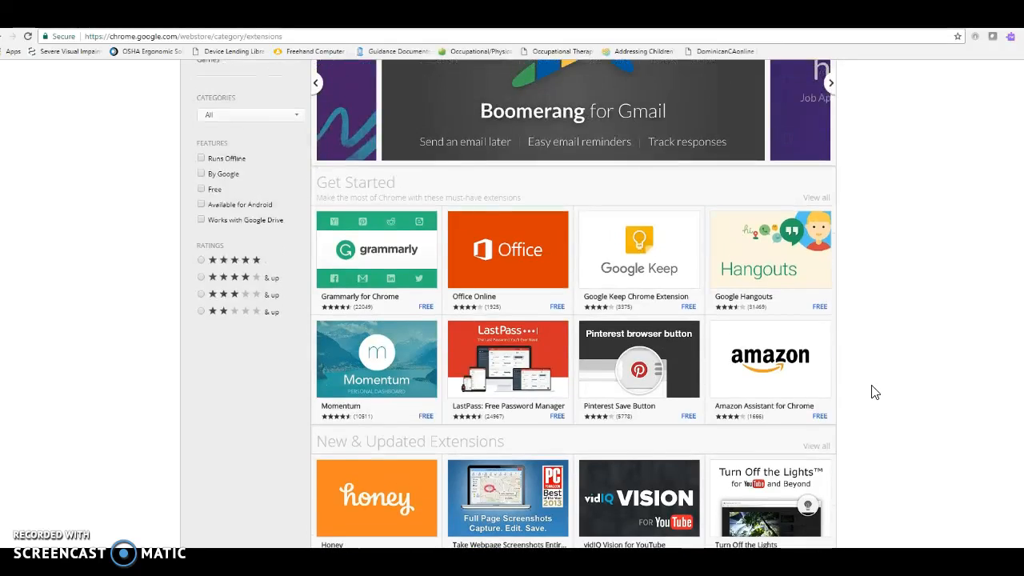
scroll(874, 392, "up", 2)
Search the Chrome Web Store for "read&write" using the matching suggestion.
left_click(229, 94)
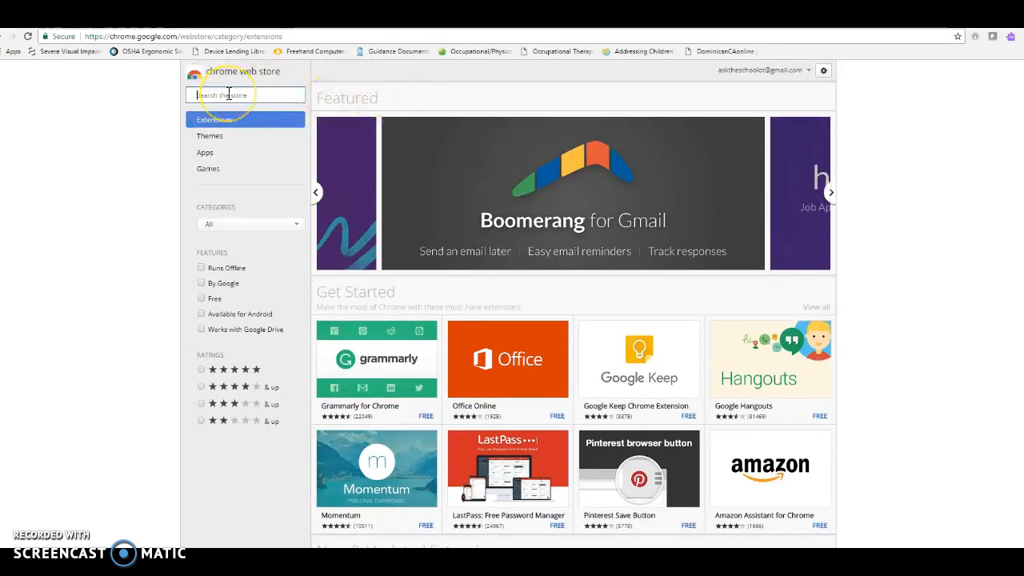
type("REad")
key("BackSpace")
key("BackSpace")
type("ead&")
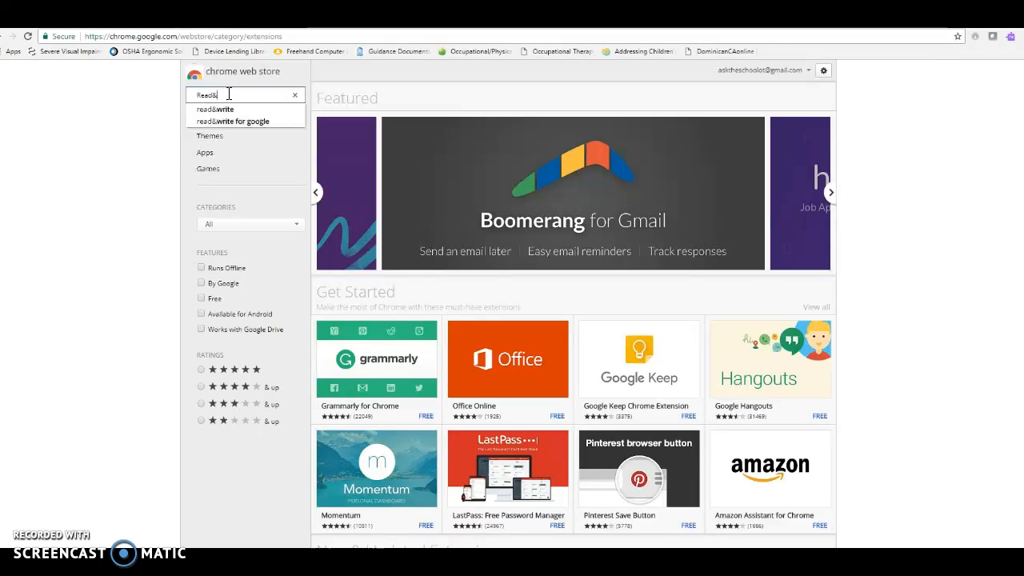
left_click(224, 109)
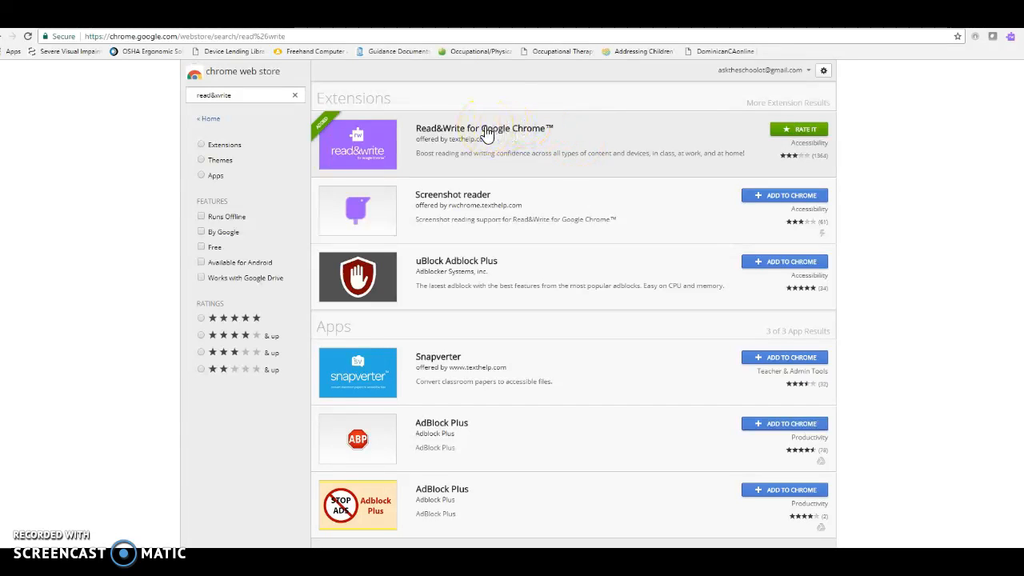
Examine the overview and user reviews of Read&Write for Google Chrome, closing its details when done.
left_click(486, 130)
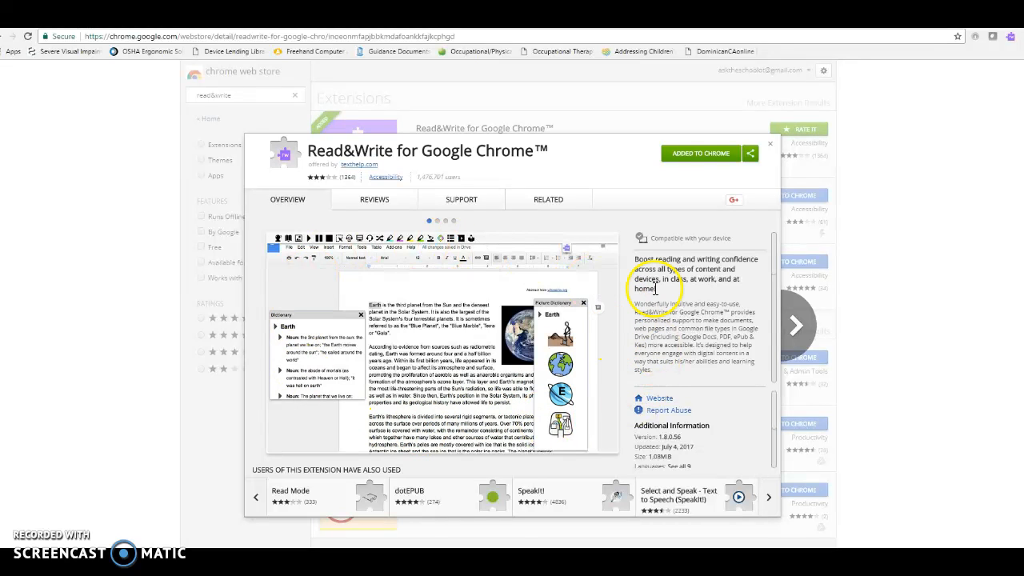
left_click(373, 201)
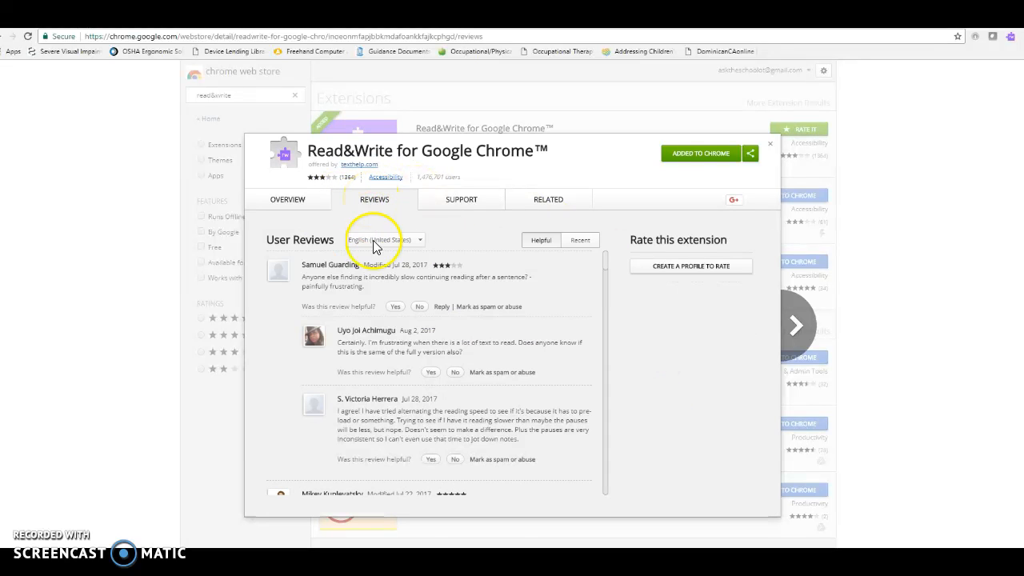
left_click(464, 329)
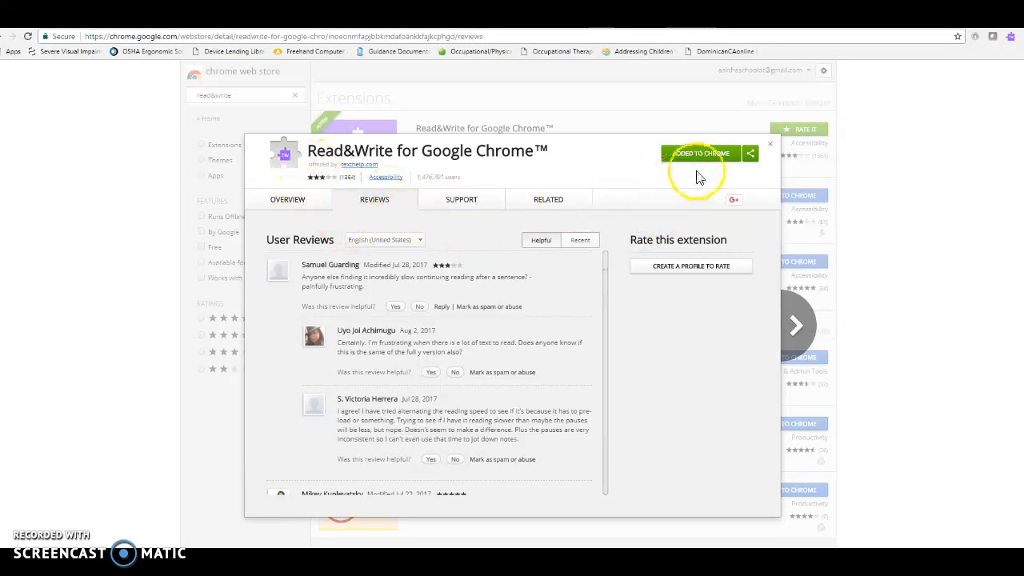
left_click(770, 146)
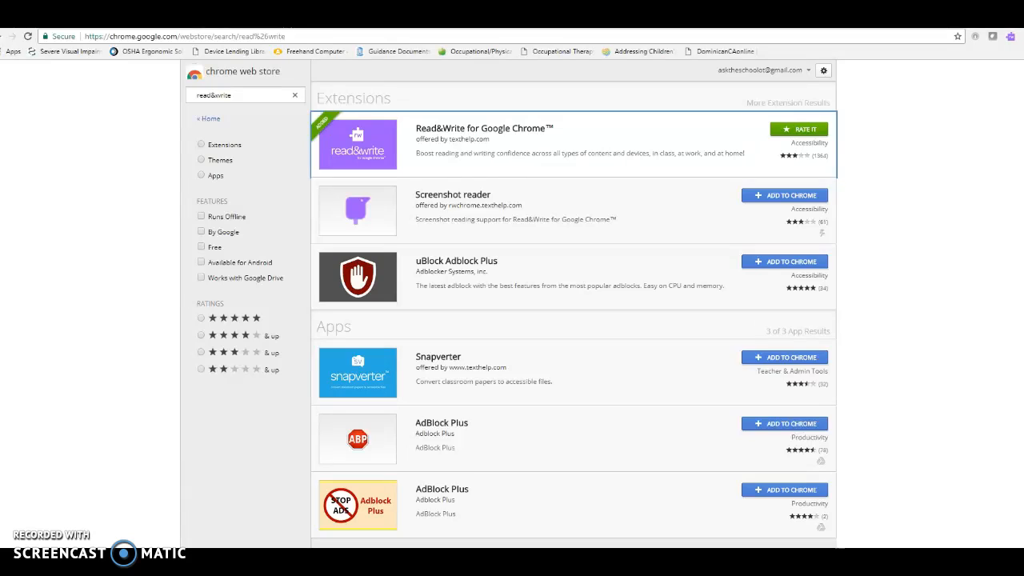
Switch to Google Docs in a new browser tab and create a blank document.
key("ctrl+t")
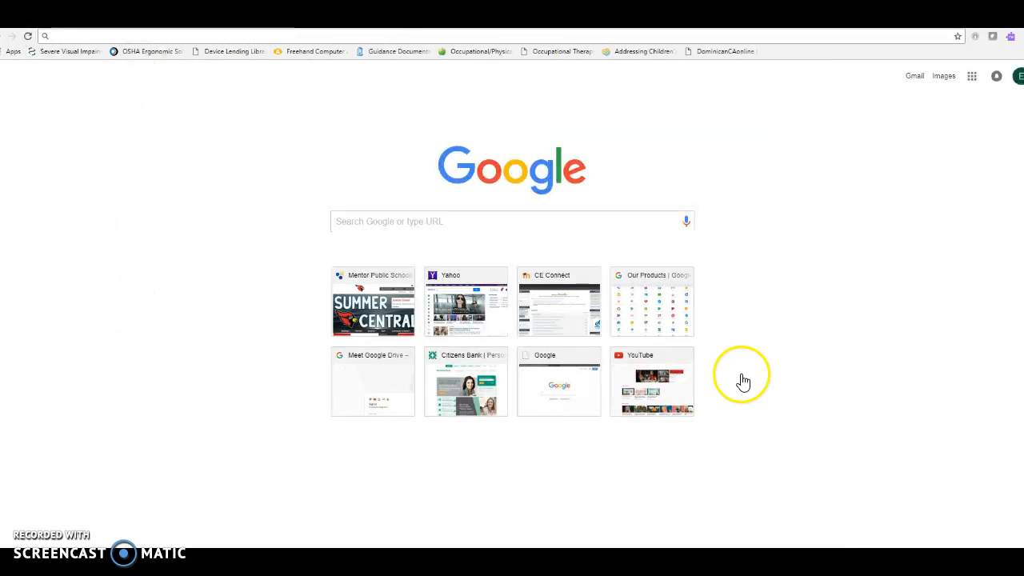
left_click(972, 78)
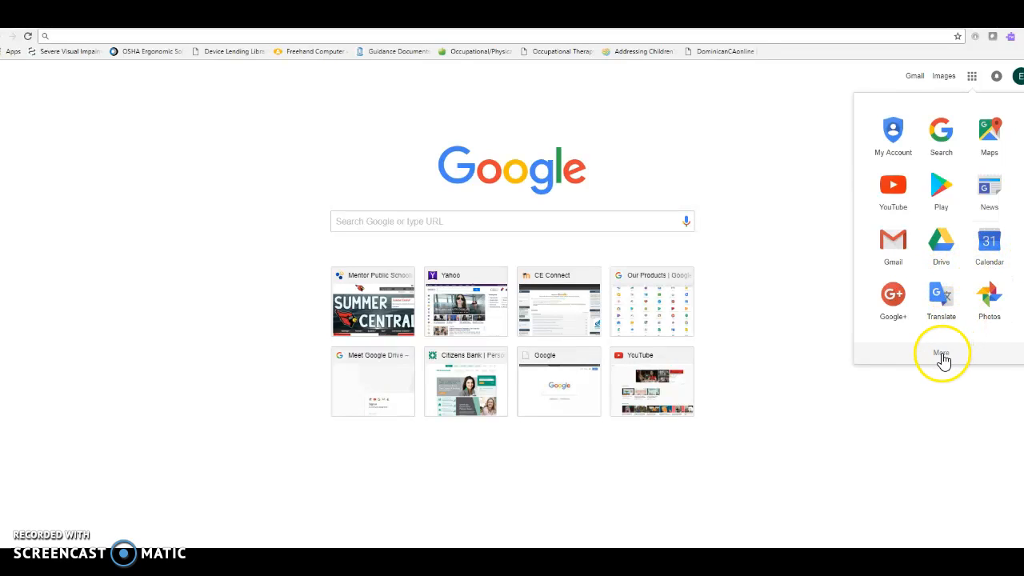
left_click(941, 353)
left_click(904, 192)
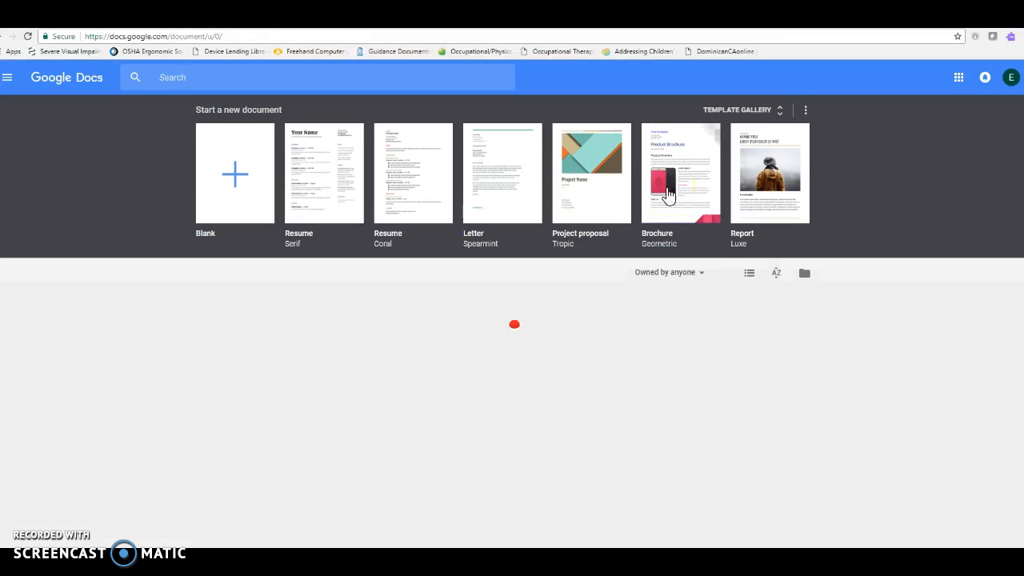
left_click(570, 165)
left_click(237, 178)
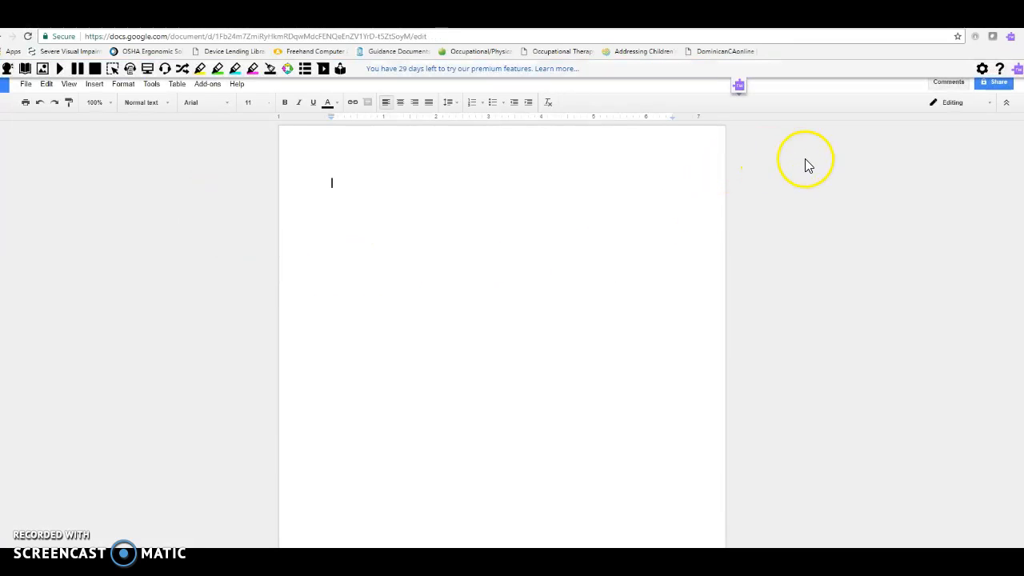
Collapse the Read&Write toolbar above the blank document and expand it again.
left_click(739, 86)
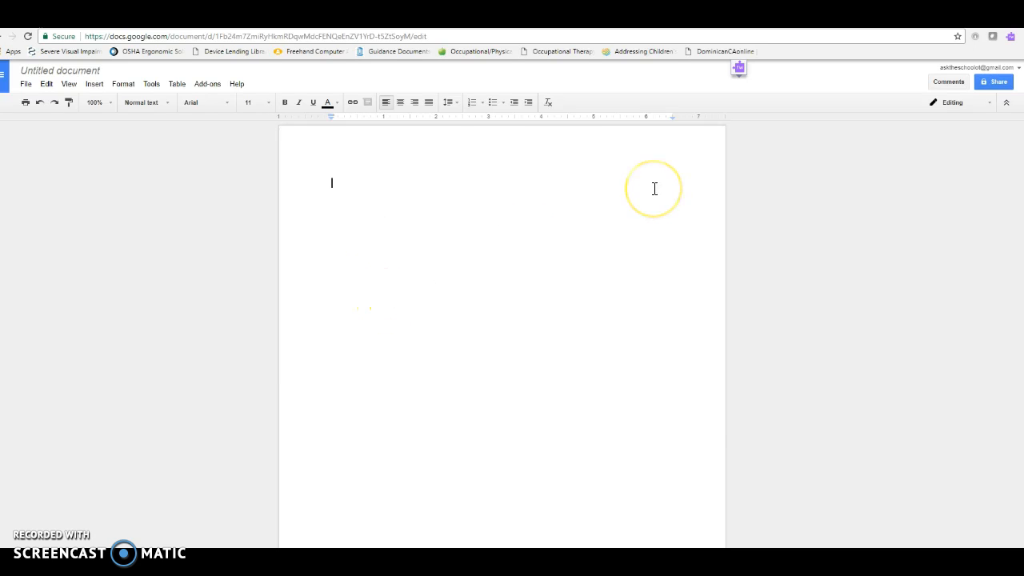
left_click(739, 70)
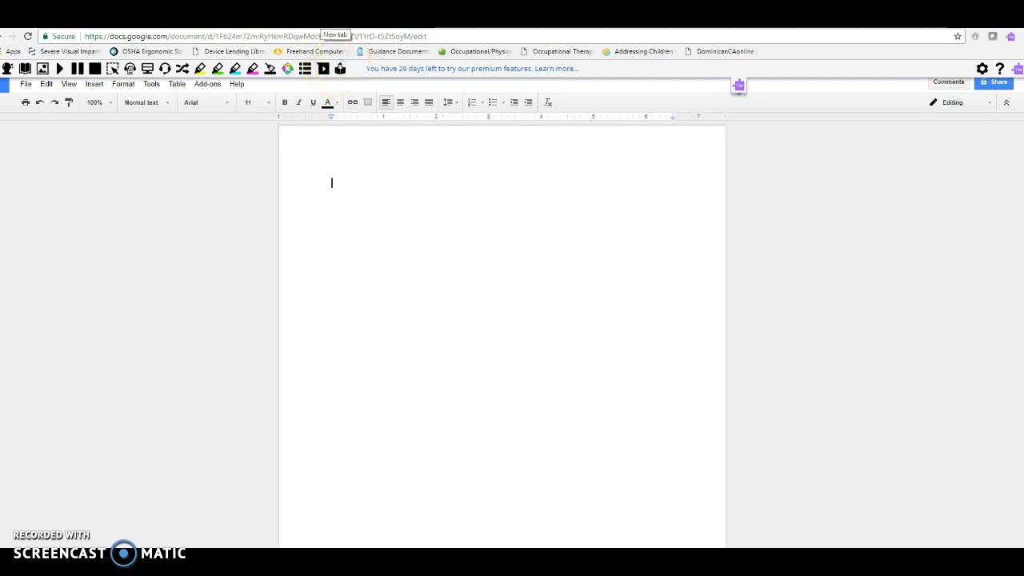
Search for "free account read&write for teachers" in a new browser tab and open Texthelp's Free for Teachers page.
left_click(328, 18)
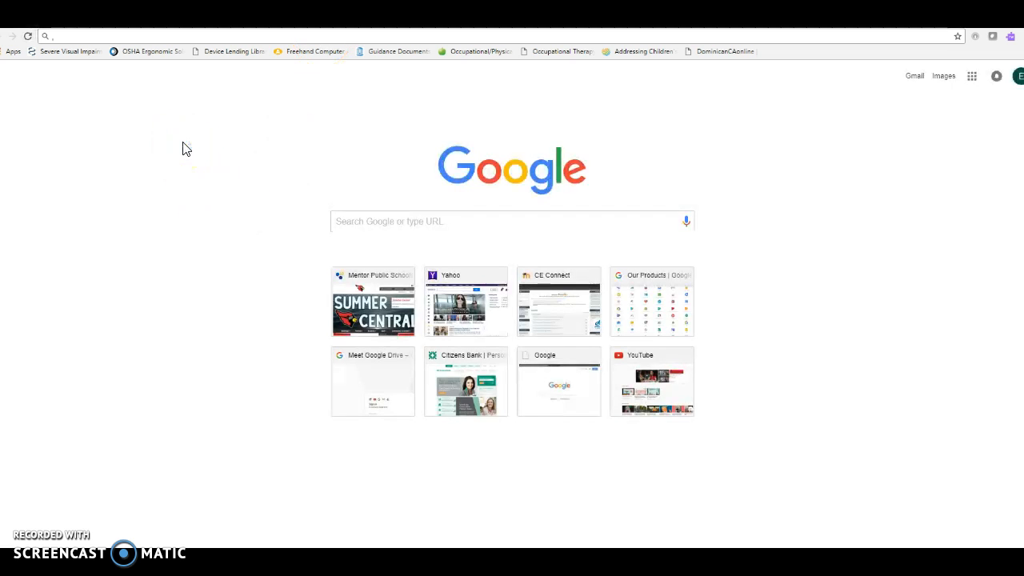
type("free acc")
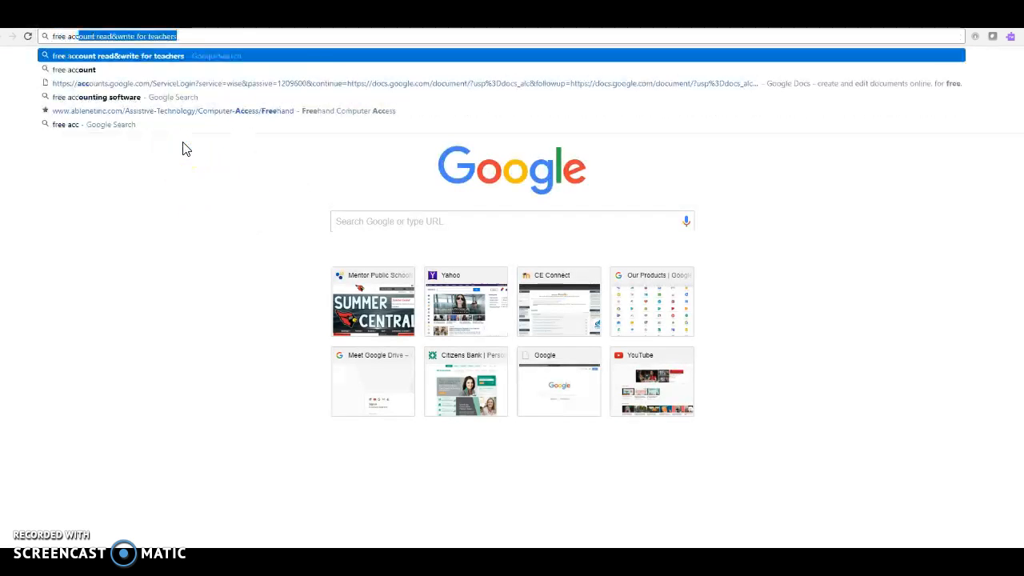
key("Return")
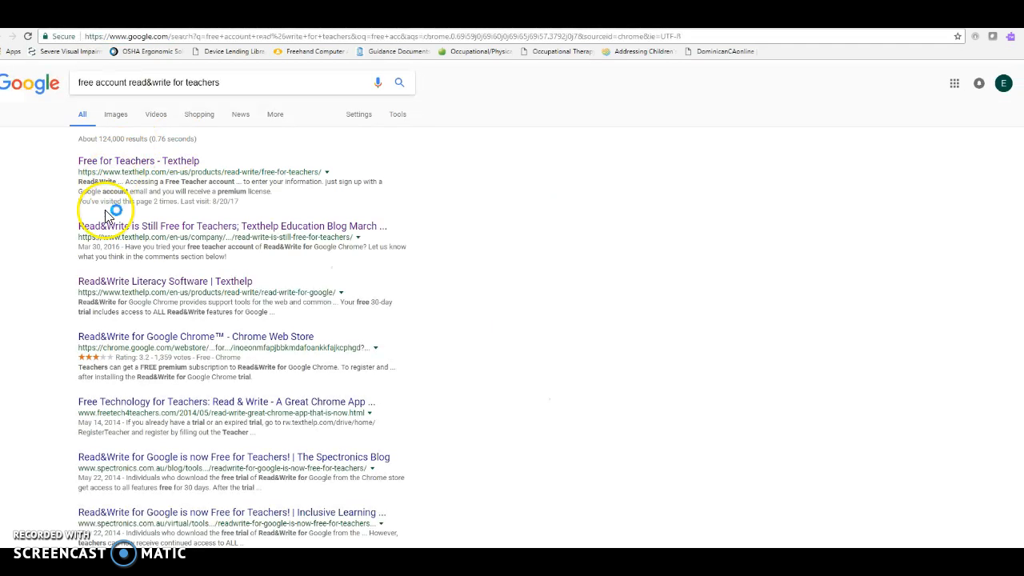
left_click(142, 161)
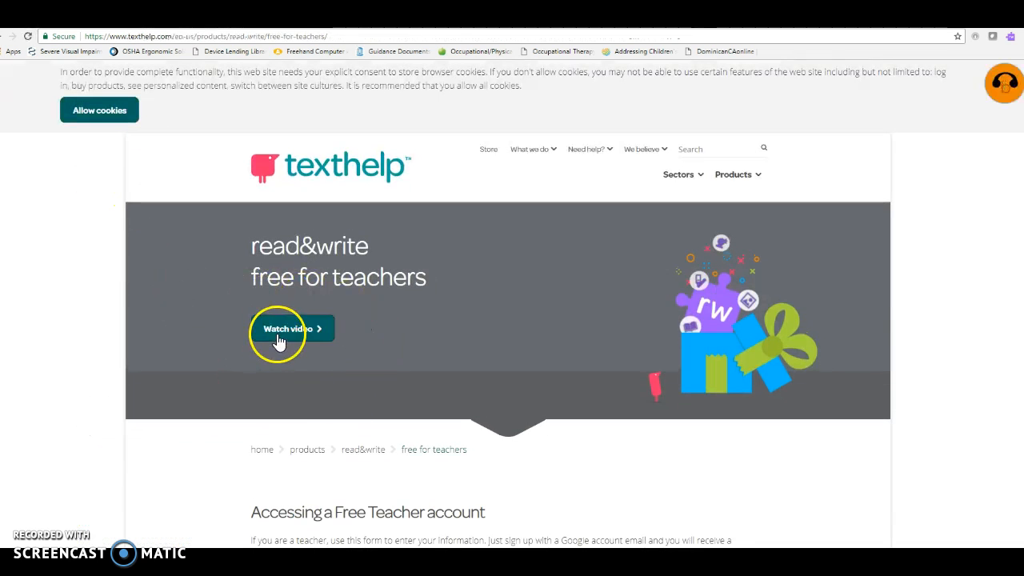
Review the instructions and required fields of the free teacher account registration form.
scroll(496, 367, "down", 5)
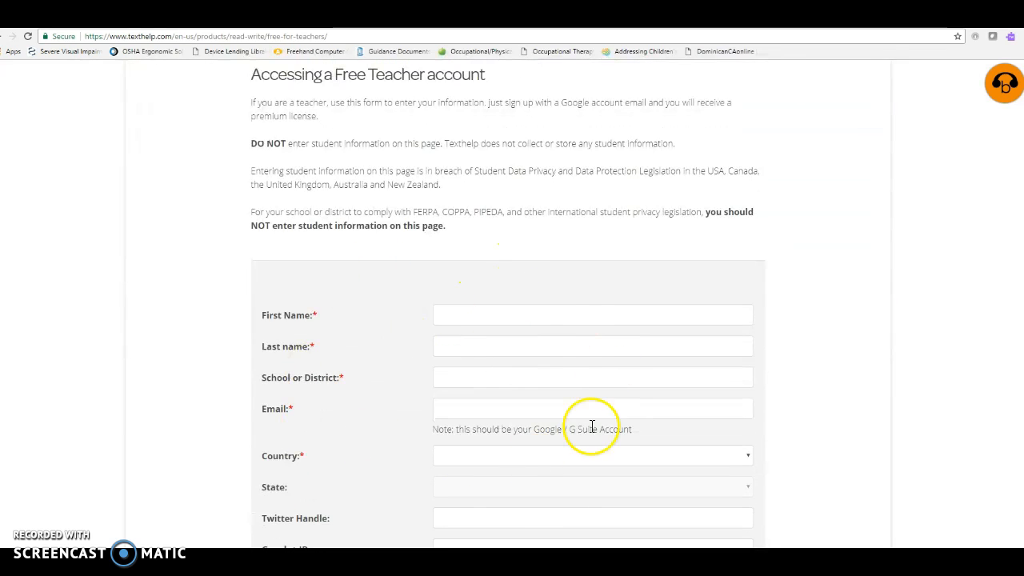
scroll(579, 345, "down", 3)
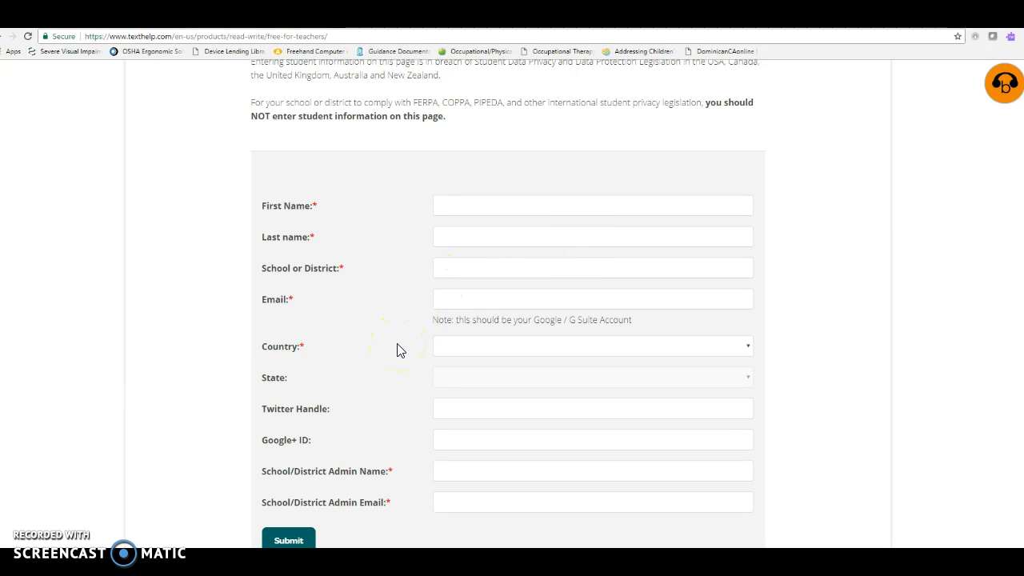
scroll(402, 288, "up", 4)
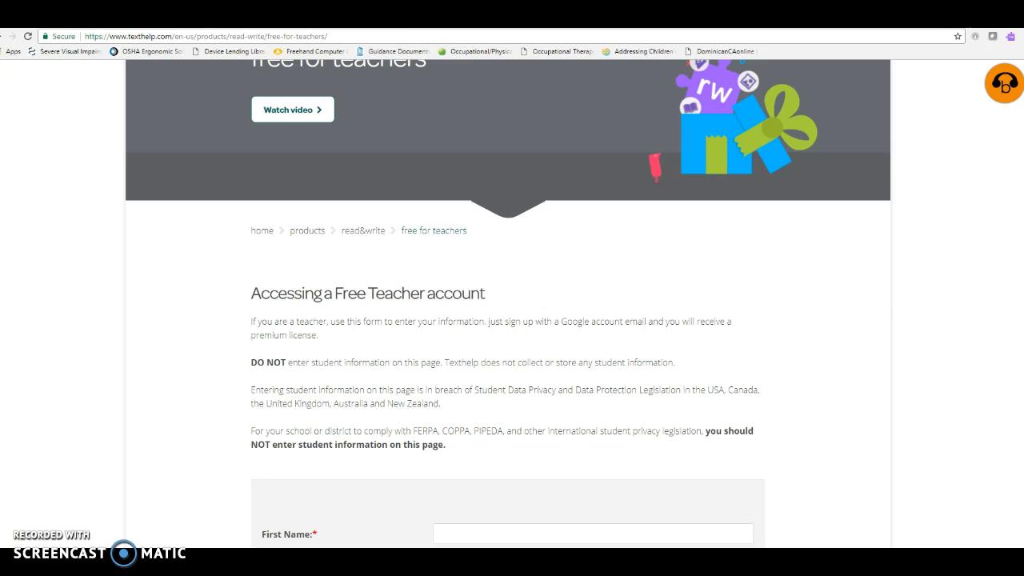
Return to the blank Google Docs document and place the text cursor in its body.
key("ctrl+Tab")
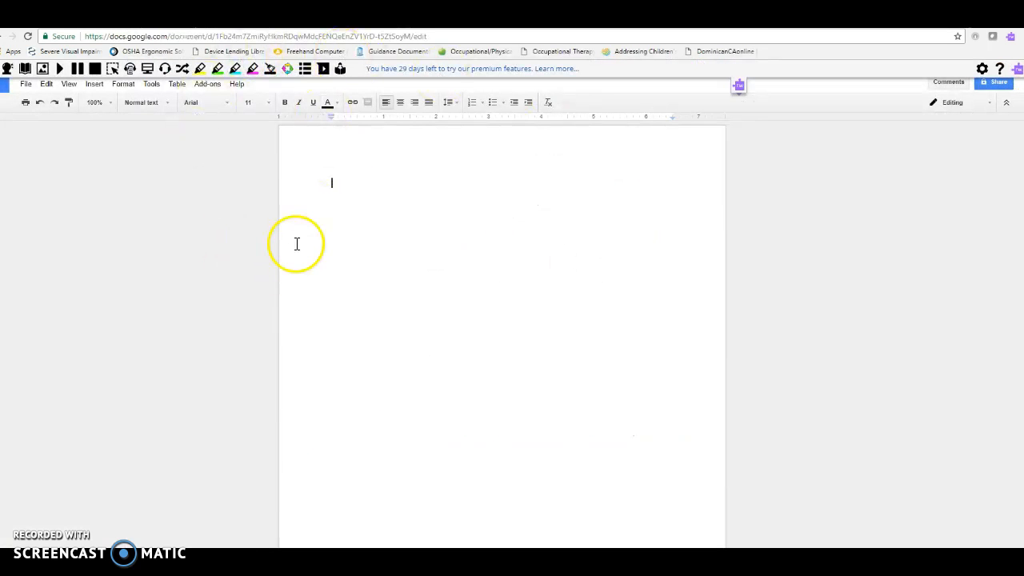
left_click(386, 240)
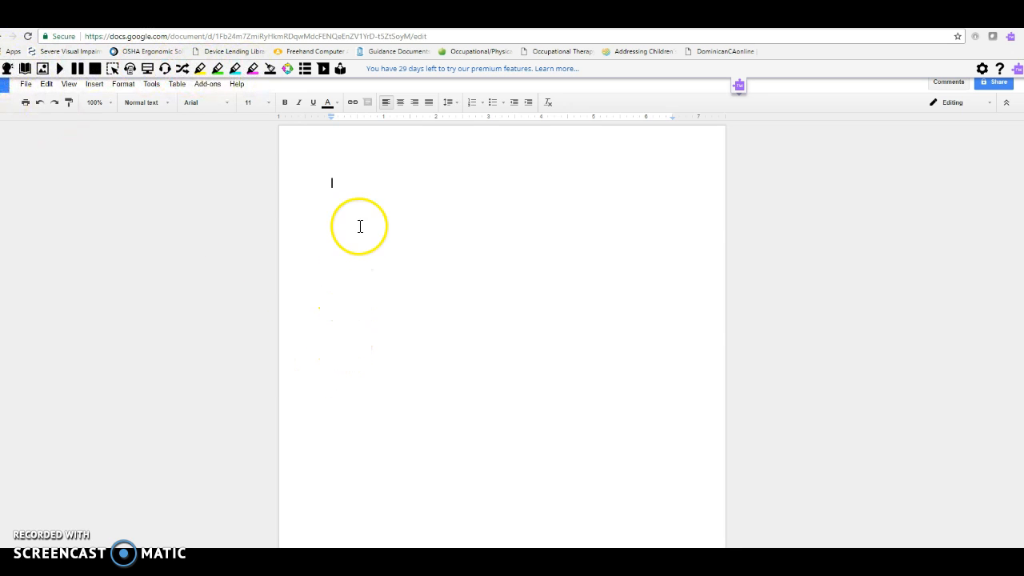
Set the font size to 24 and write "The young girl sat by the lake." in the document.
left_click(227, 105)
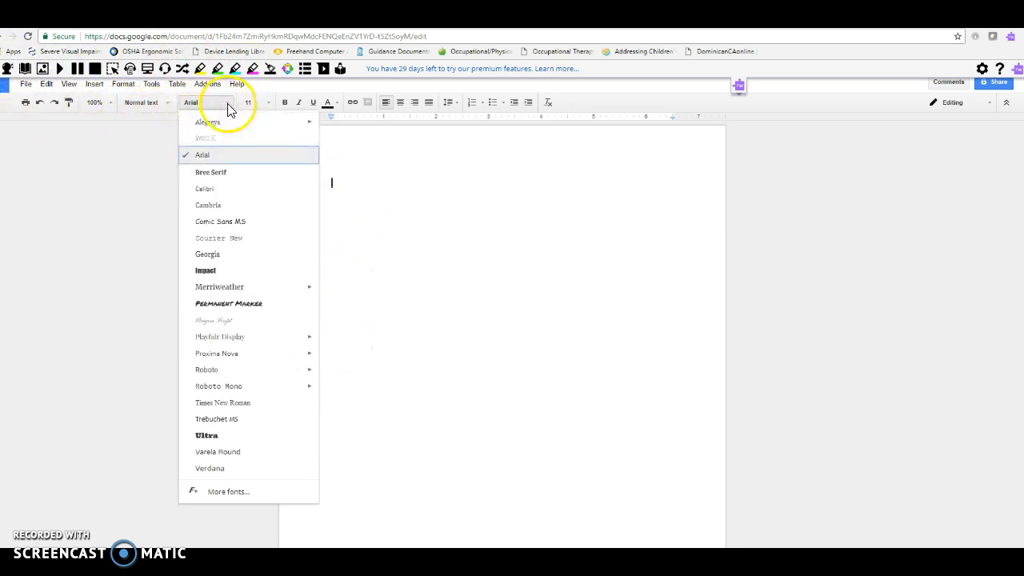
left_click(165, 103)
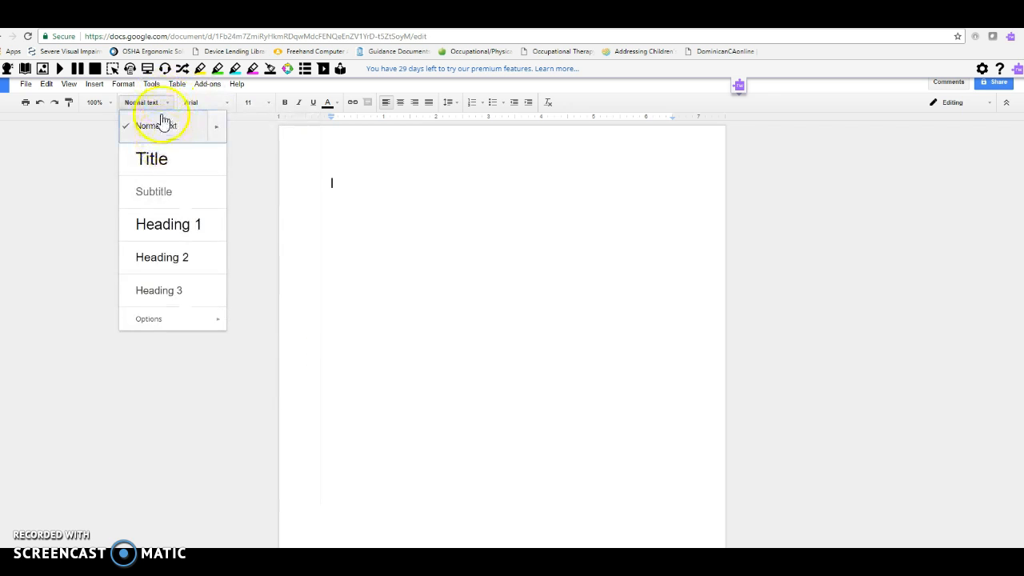
left_click(166, 105)
left_click(255, 104)
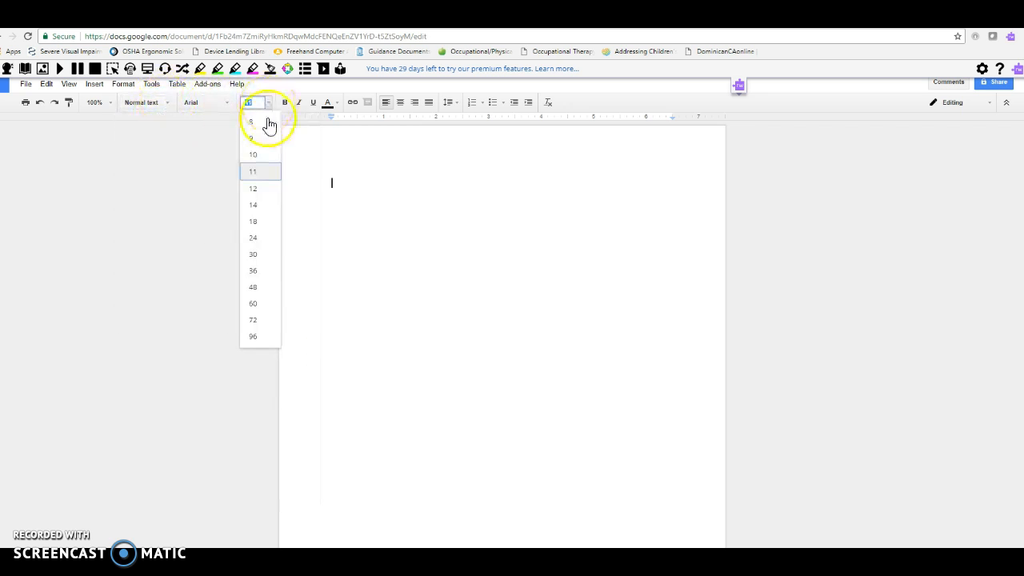
left_click(258, 221)
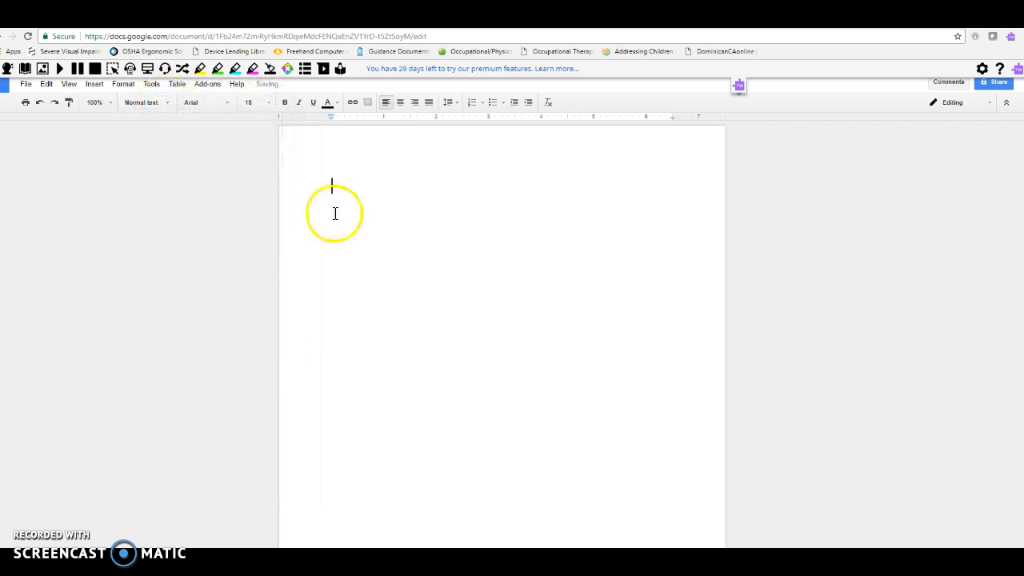
left_click(255, 102)
left_click(256, 238)
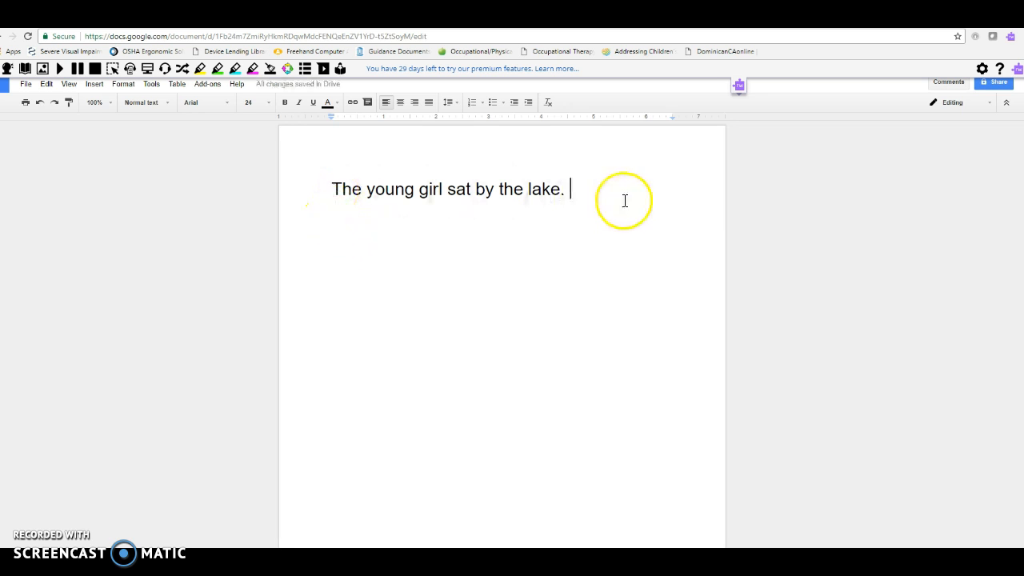
Have Read&Write read the sentence aloud from its beginning, and play it a second time.
left_click(331, 189)
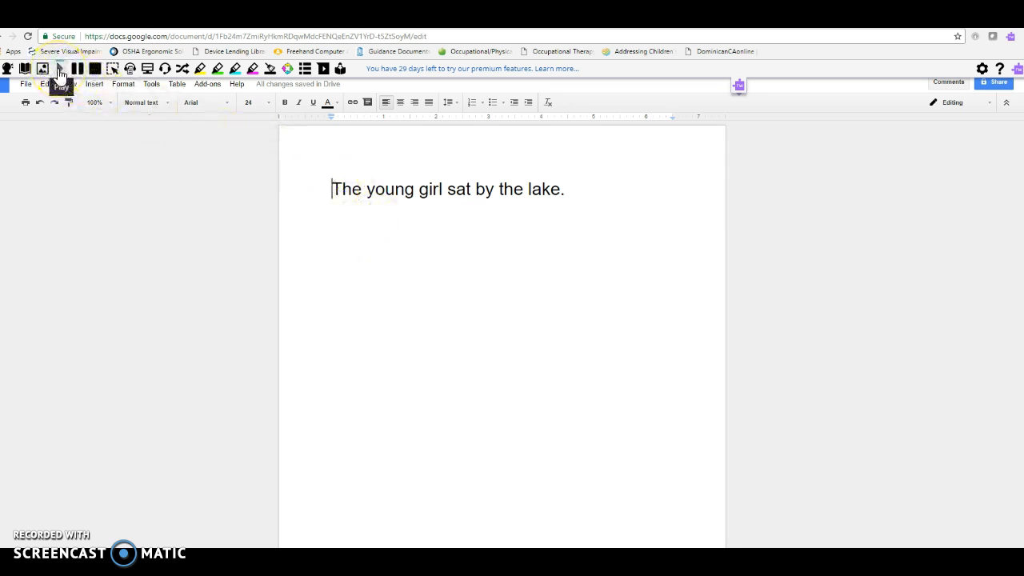
left_click(58, 69)
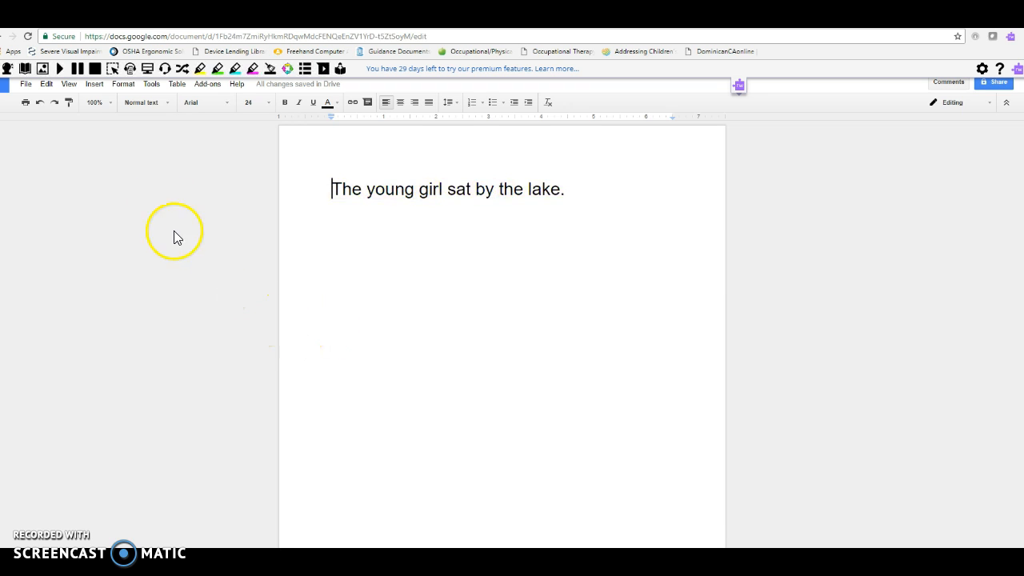
left_click(60, 69)
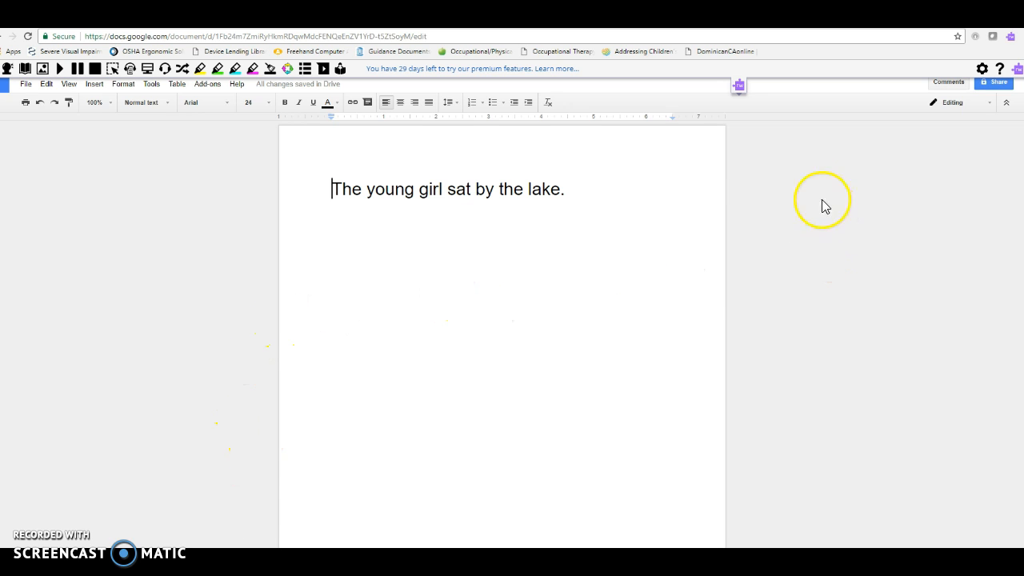
Set the speech voice to US Tom - Vocalizer and the speed to about two thirds of the scale, and play the sentence aloud.
left_click(983, 68)
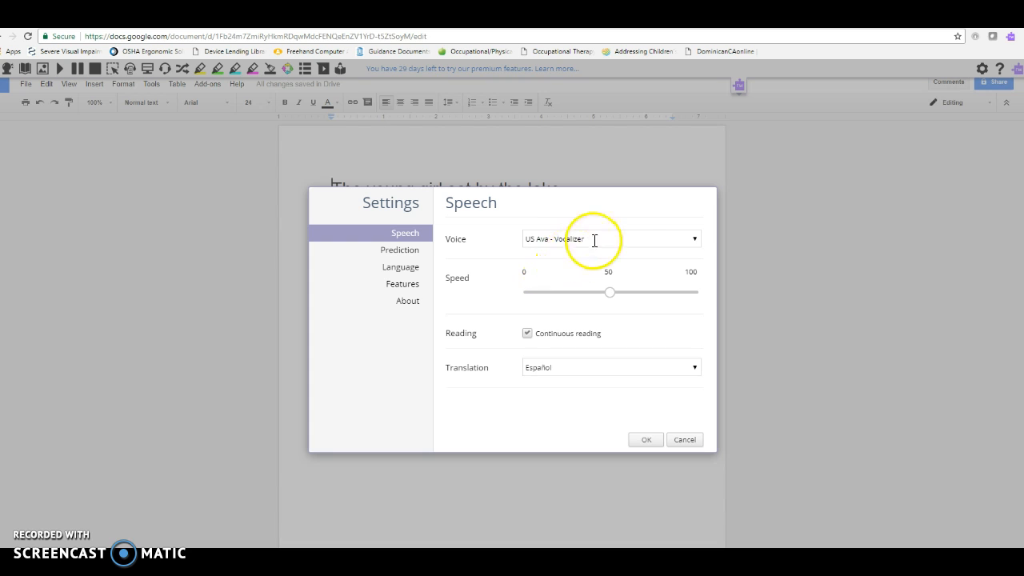
left_click(694, 242)
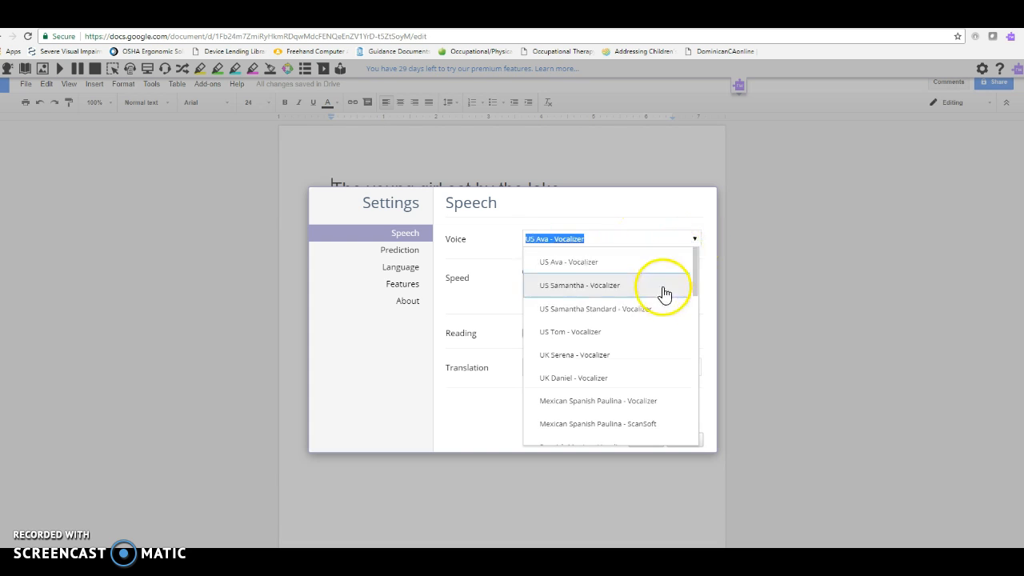
left_click(643, 341)
left_click_drag(613, 296, 642, 300)
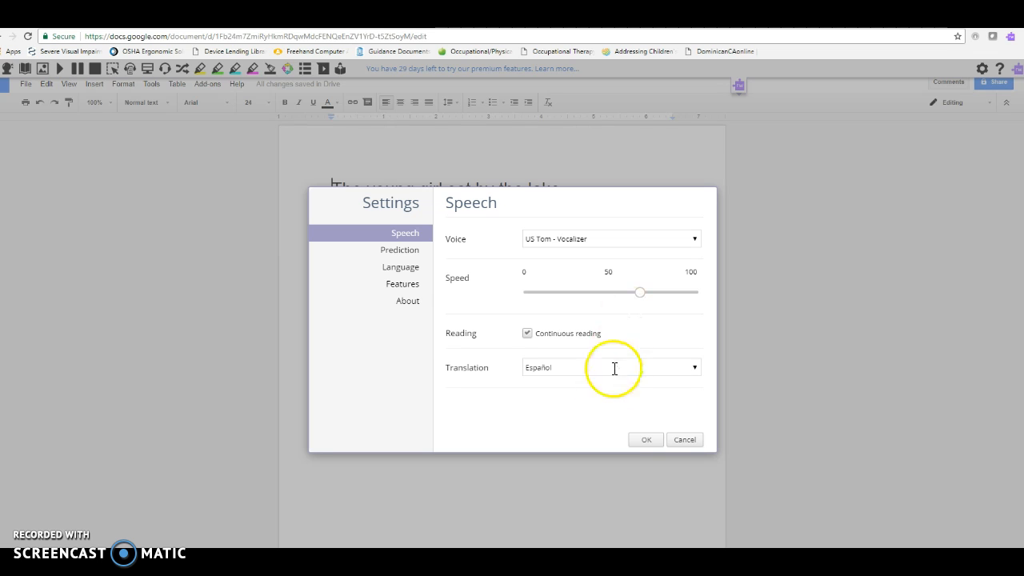
left_click(647, 440)
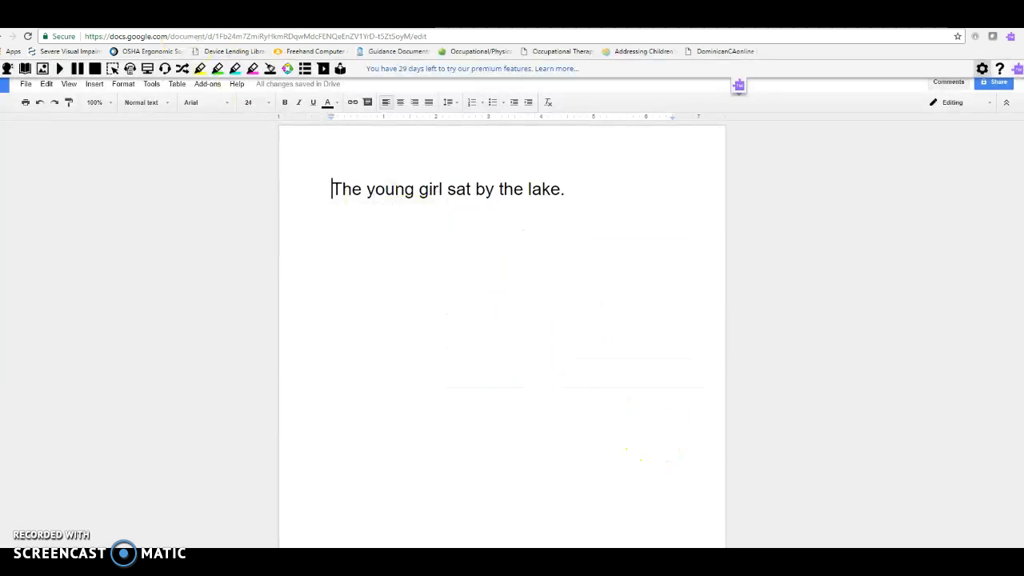
left_click(60, 69)
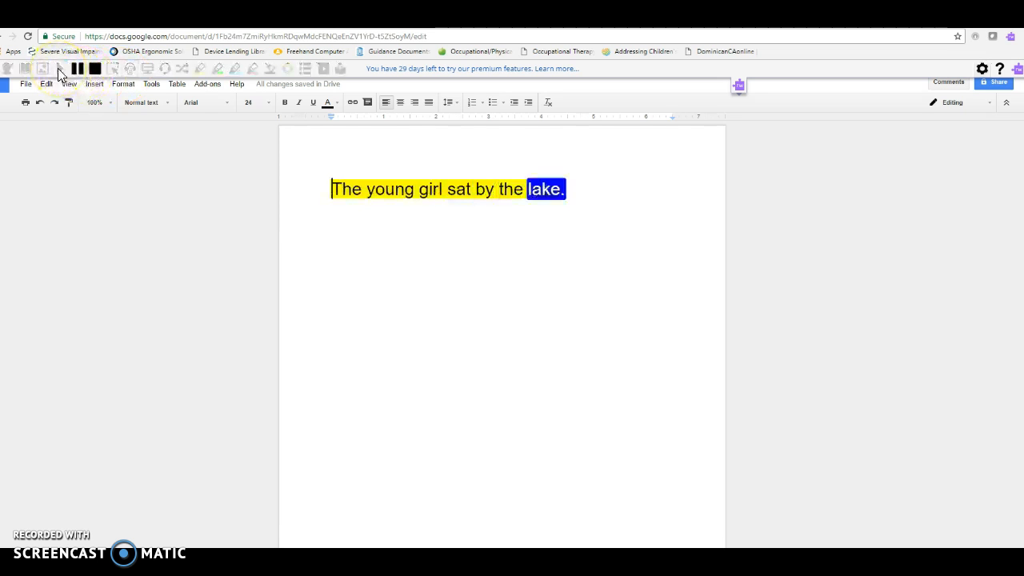
left_click(62, 69)
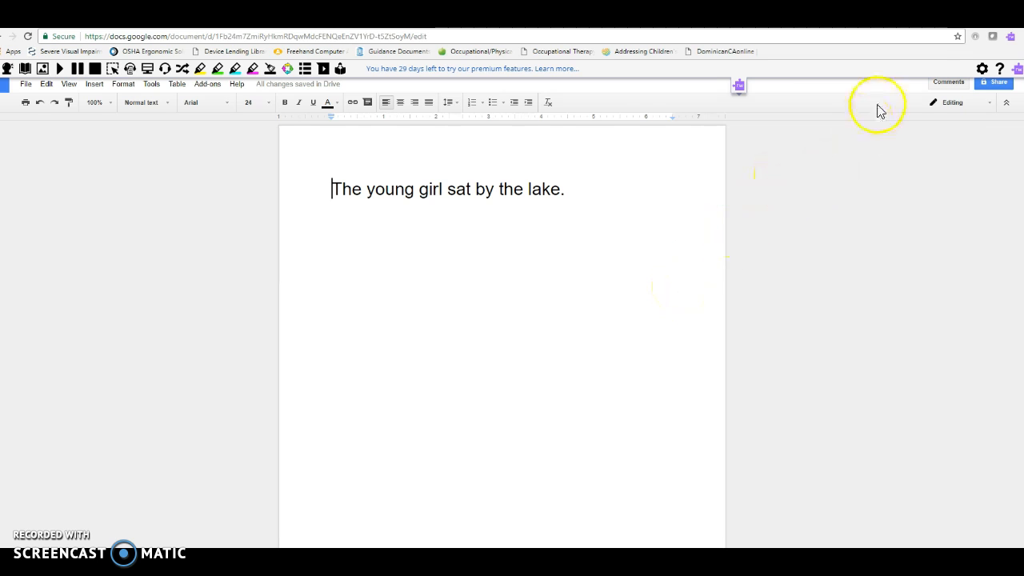
Browse the available voices in the Read&Write speech settings and close the settings without changing the voice.
left_click(981, 71)
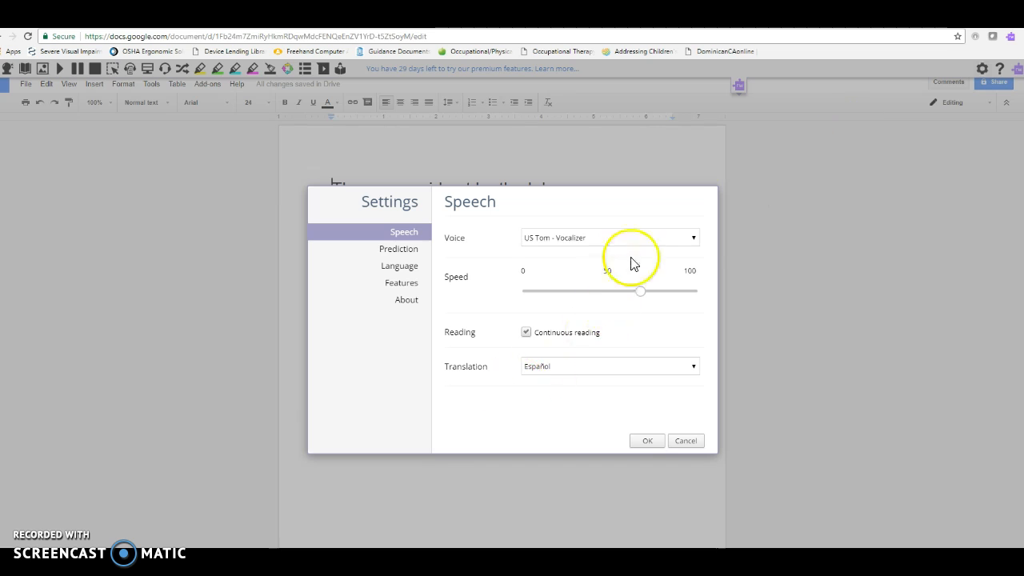
left_click(695, 244)
scroll(613, 435, "down", 2)
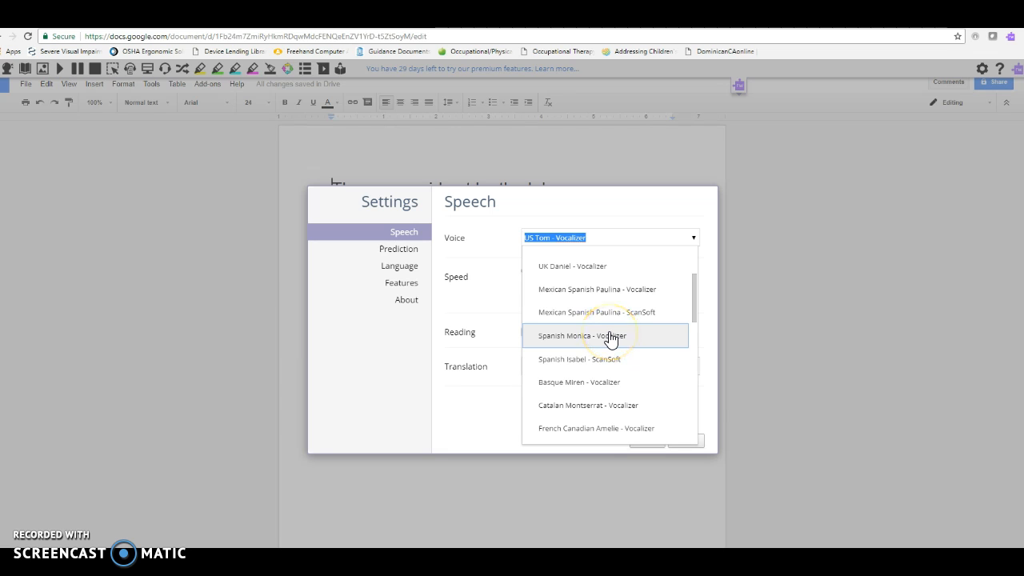
scroll(608, 357, "down", 3)
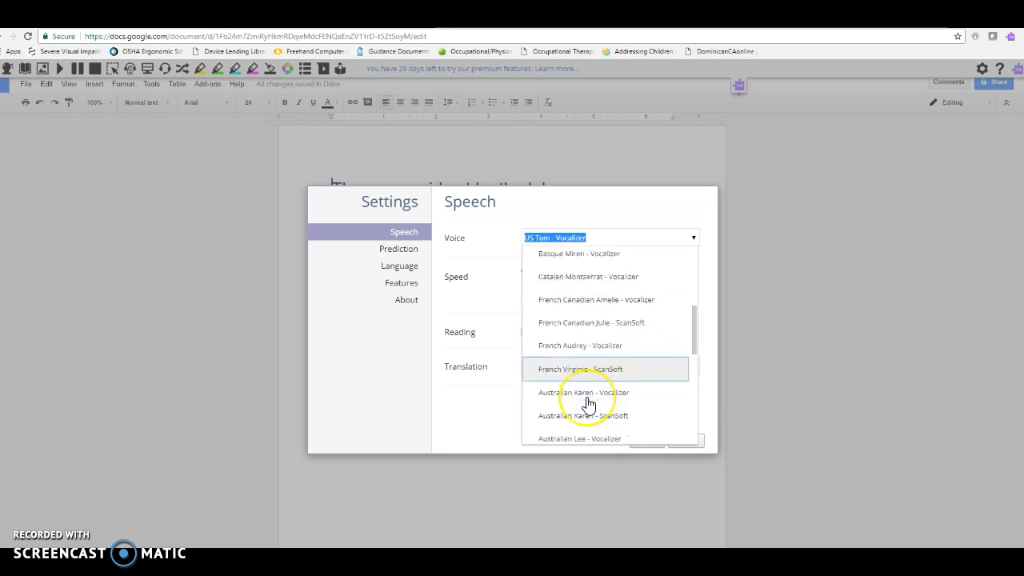
scroll(588, 404, "down", 2)
scroll(588, 404, "up", 10)
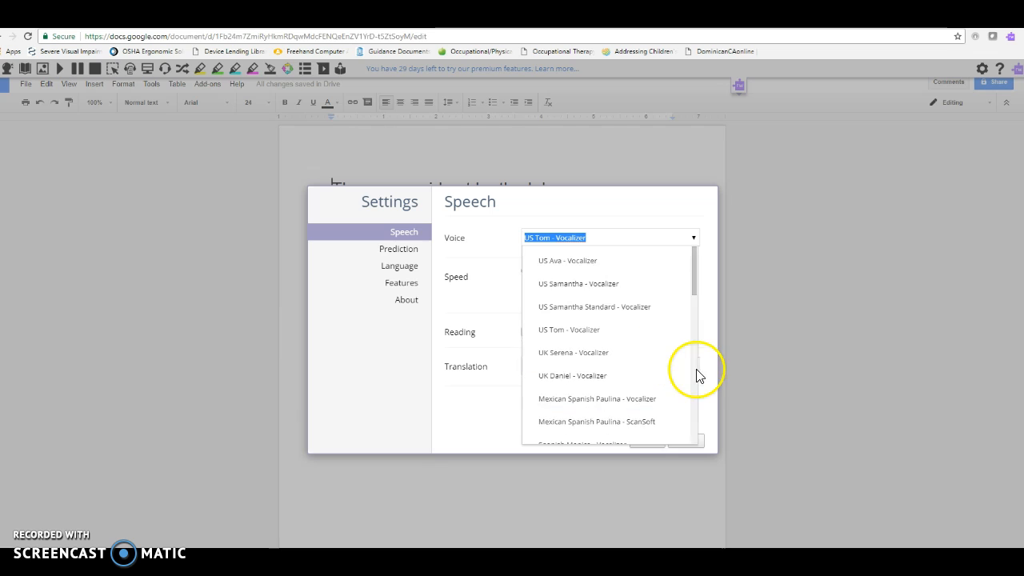
left_click(709, 364)
left_click(679, 441)
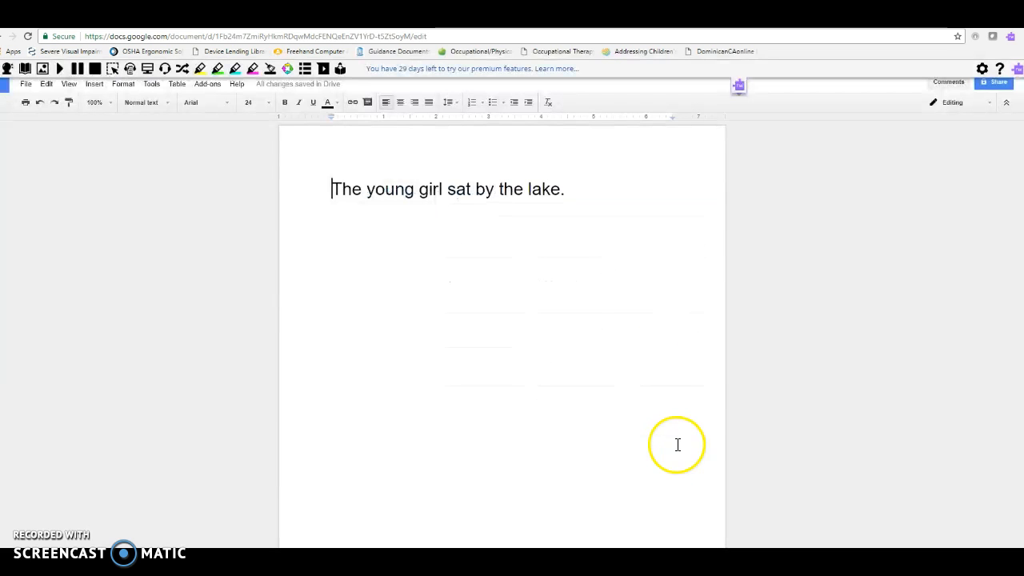
Turn on word prediction and build "Have you been to Ohio ?" on a new line from the suggested words.
left_click(571, 197)
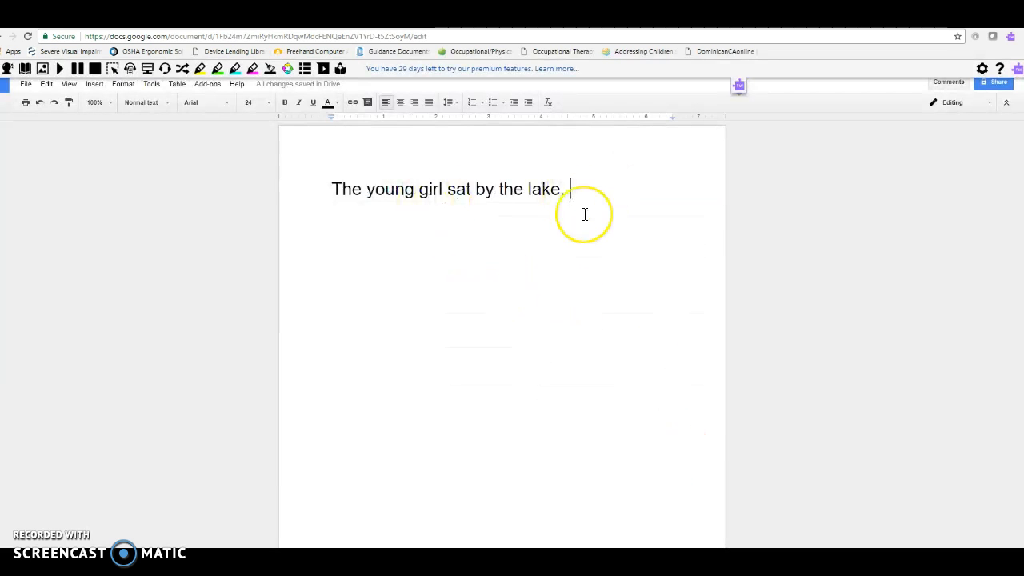
key("Return")
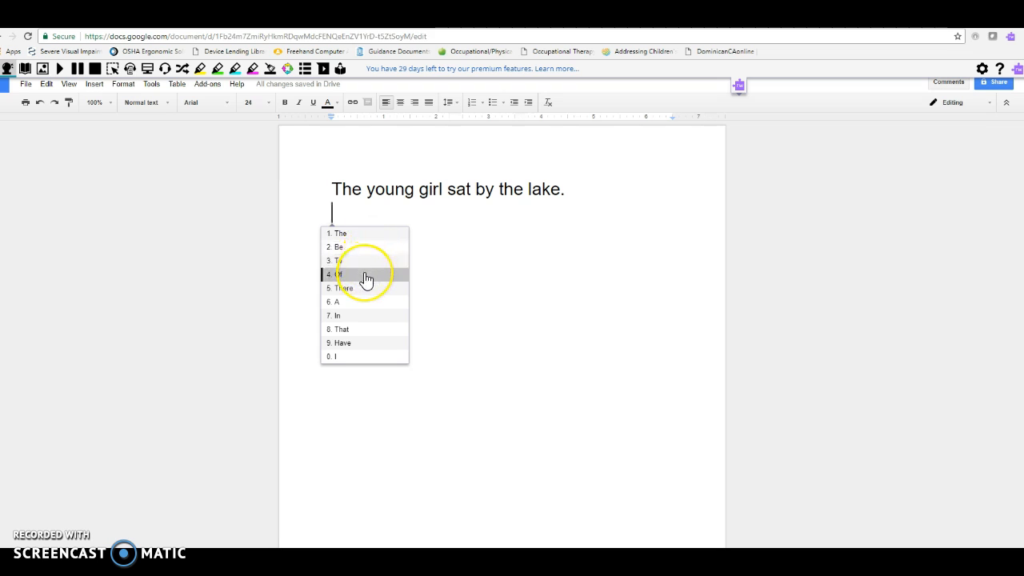
left_click(349, 346)
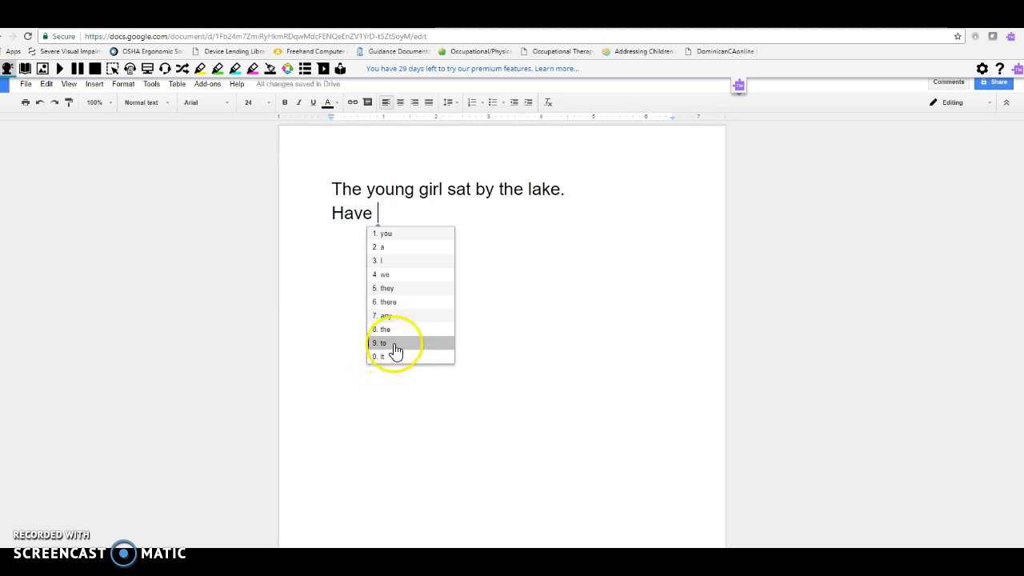
left_click(391, 234)
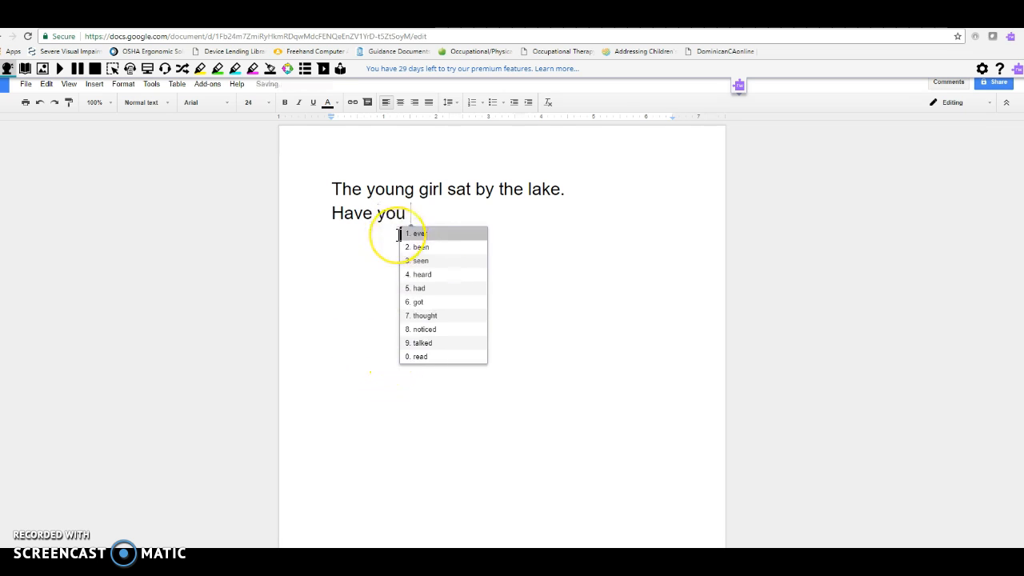
left_click(421, 248)
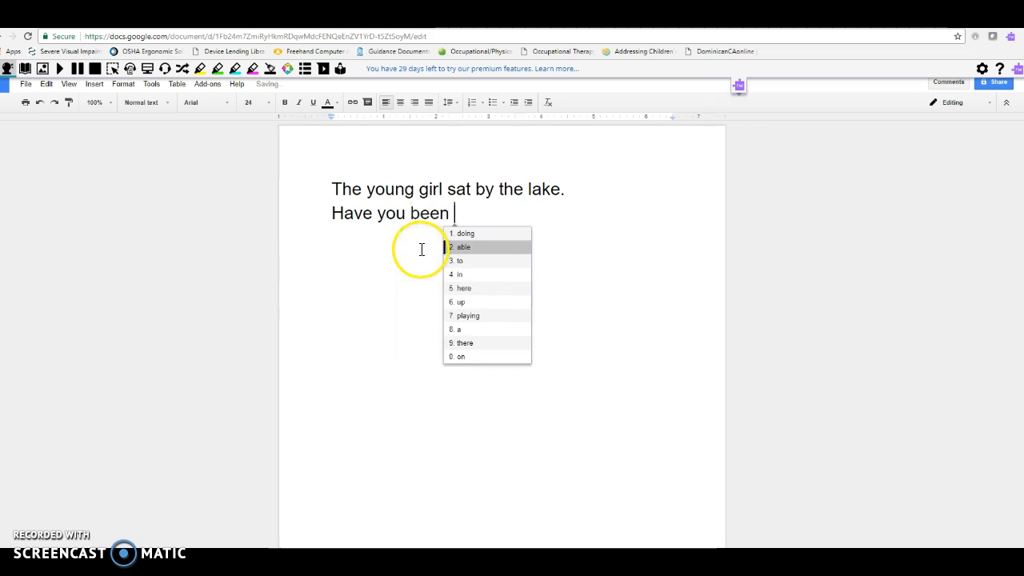
left_click(465, 262)
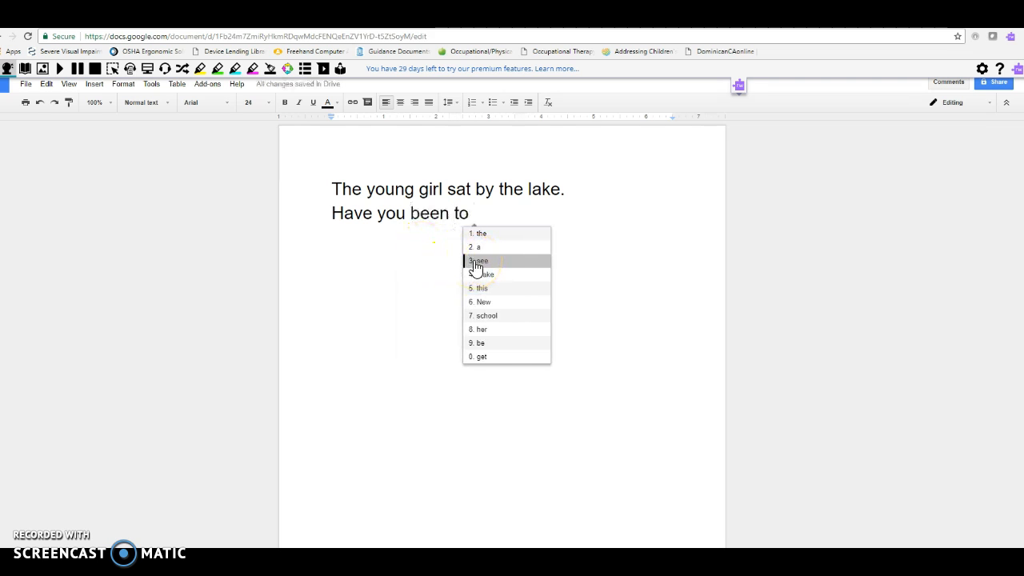
type("O")
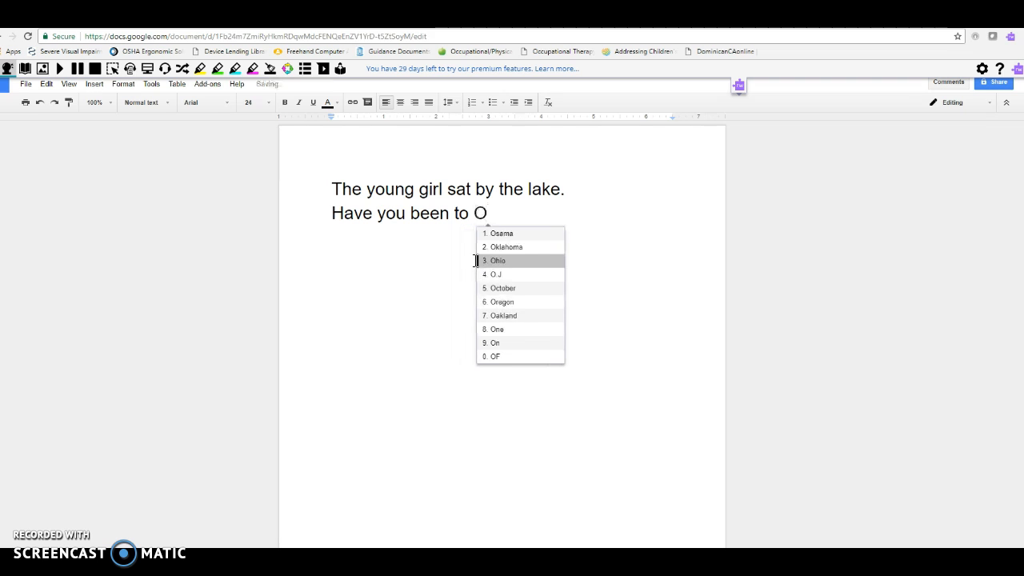
left_click(522, 265)
type("?")
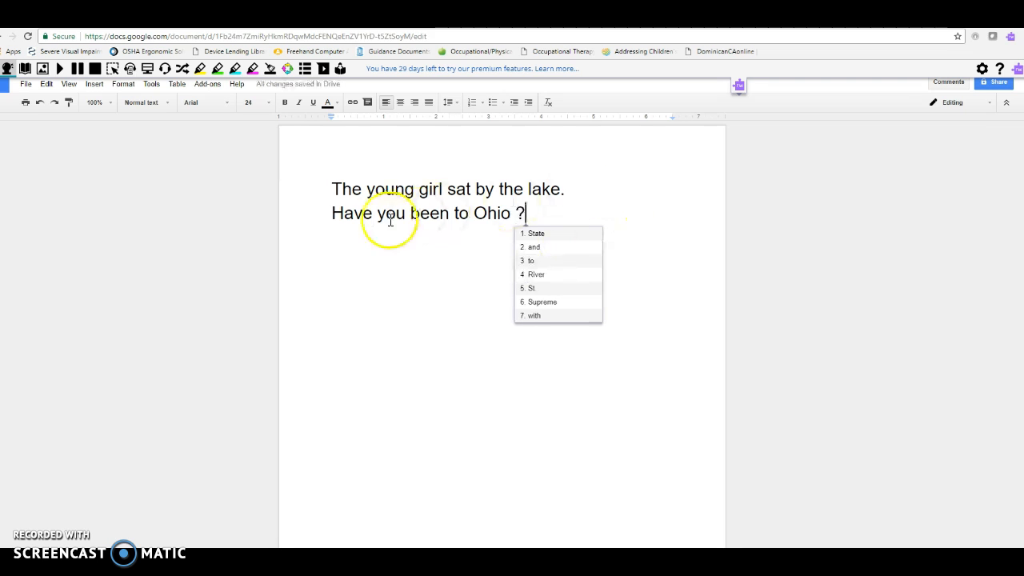
Play the second sentence aloud and remove the space before its question mark.
left_click(332, 212)
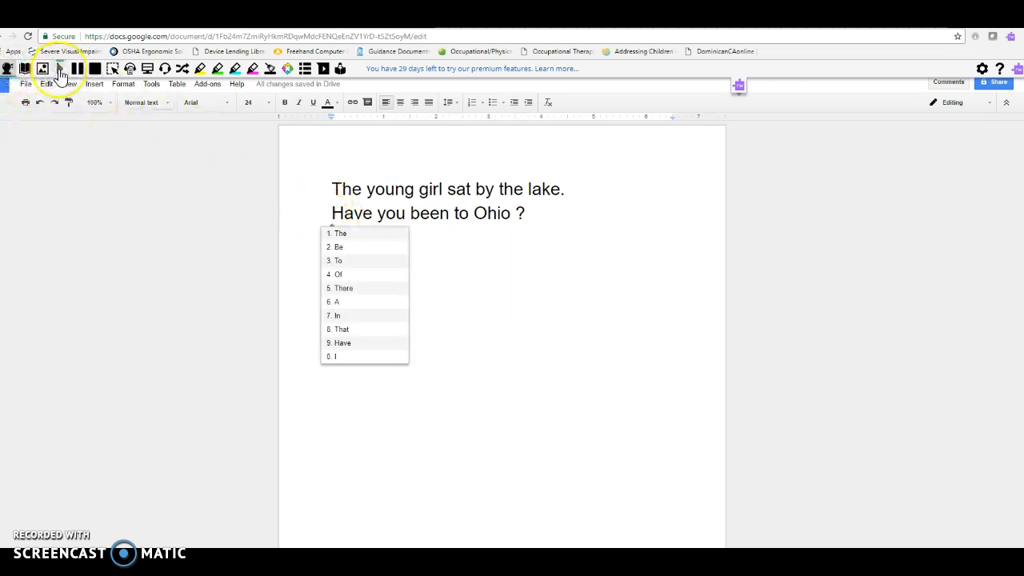
left_click(59, 69)
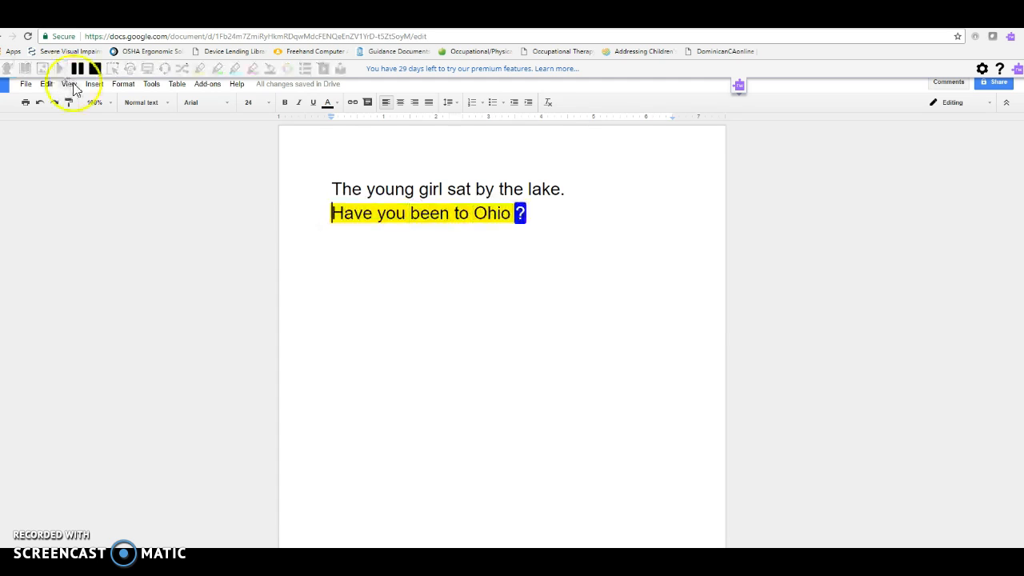
left_click(518, 215)
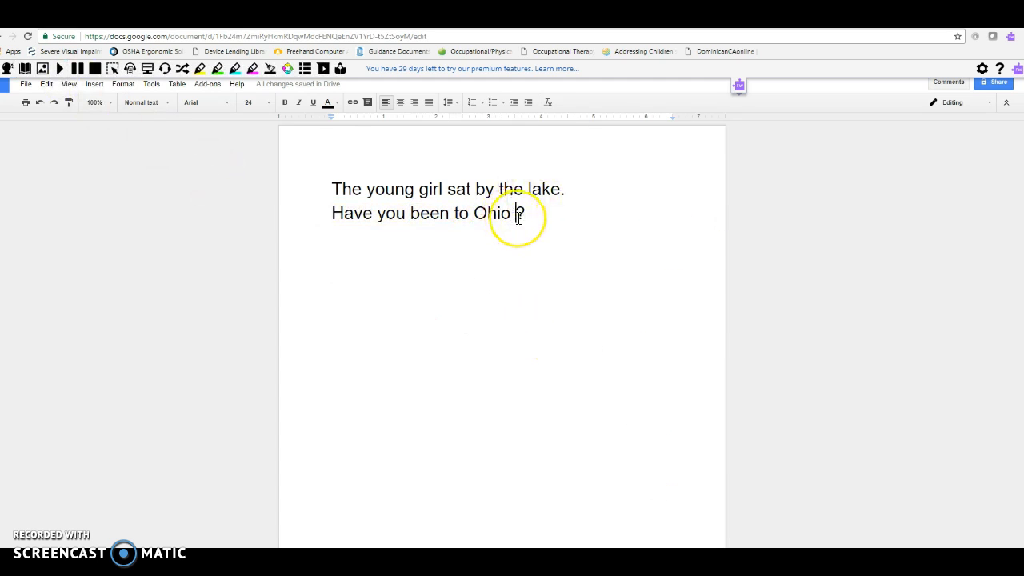
key("BackSpace")
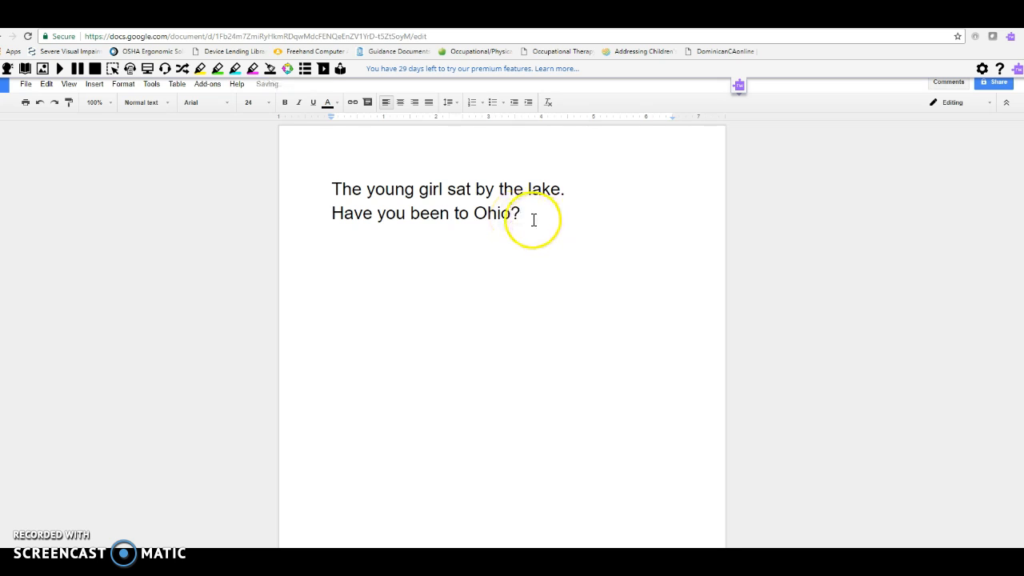
Start a new line, turn on word prediction and insert "Many" from the suggestions for words beginning with M.
key("Return")
left_click(7, 70)
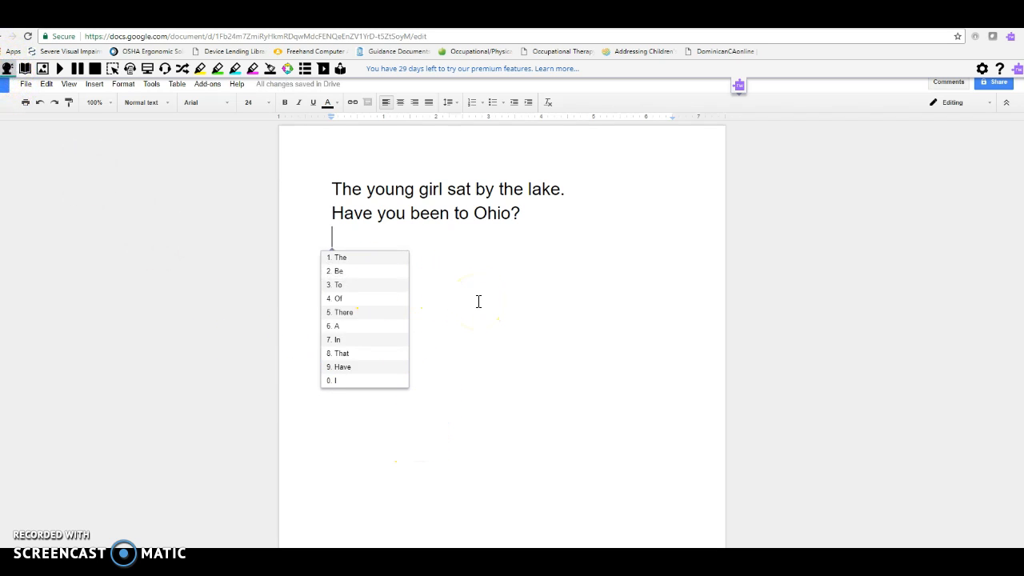
left_click(461, 278)
left_click(457, 372)
left_click(499, 341)
type("M")
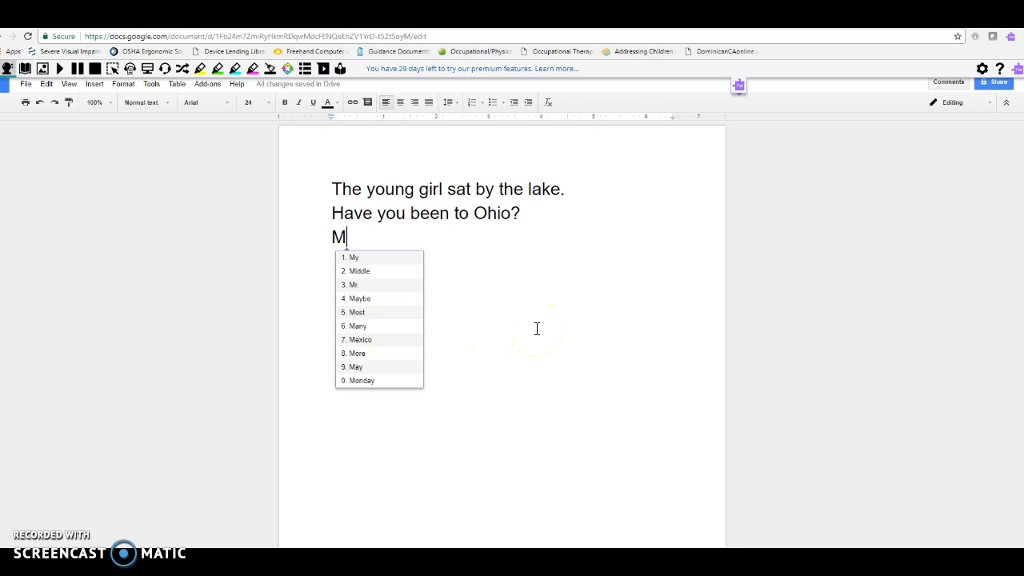
left_click(393, 327)
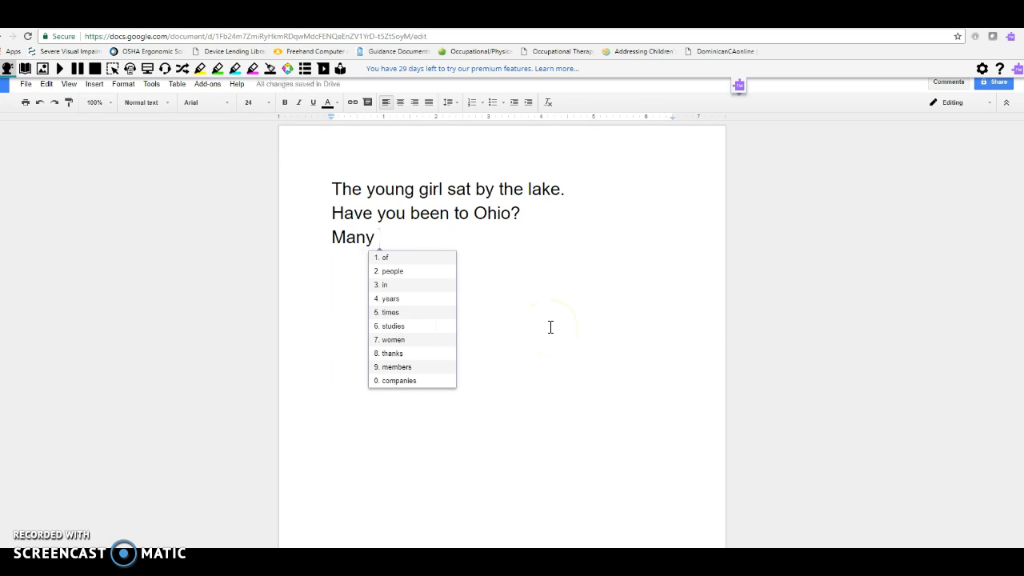
Complete "dic" to the suggested word "dictionary", start another line and turn off word prediction.
type("dic")
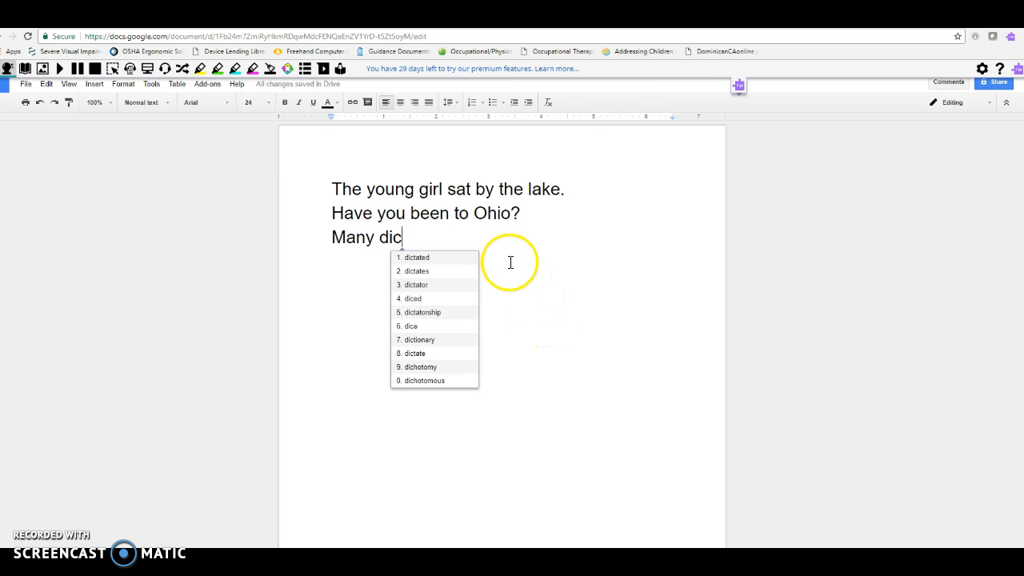
left_click(442, 287)
left_click(464, 342)
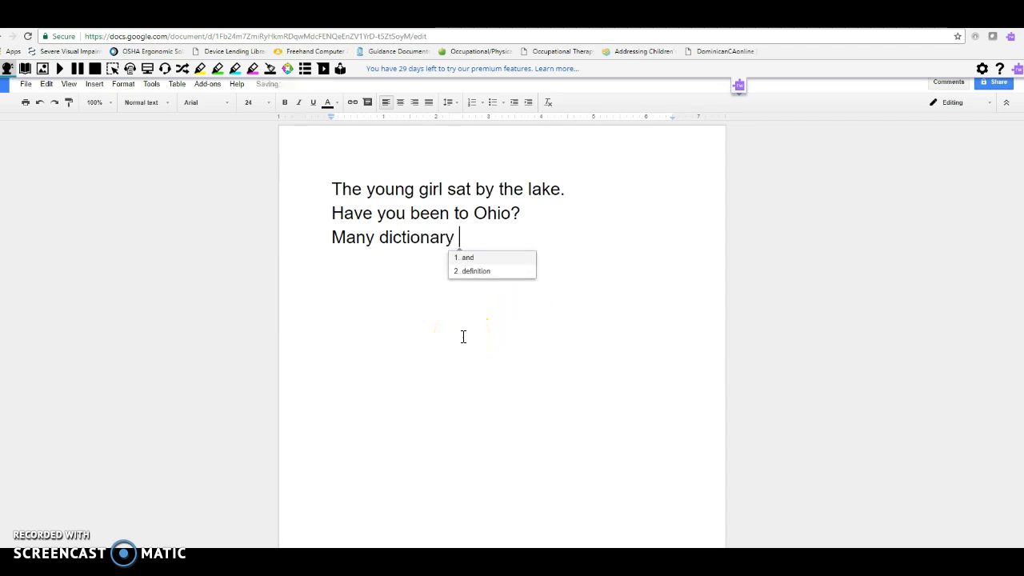
left_click(489, 338)
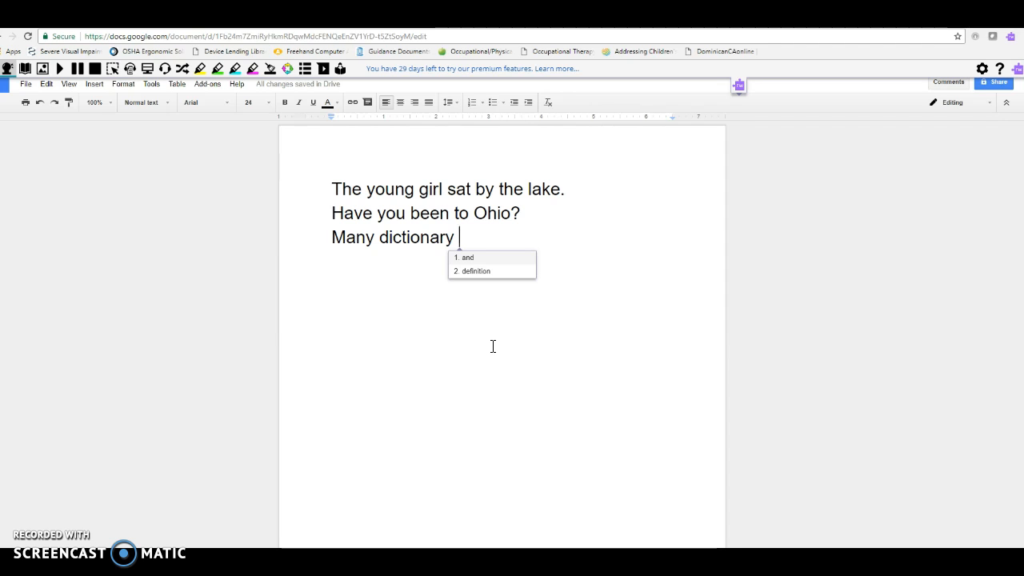
key("Return")
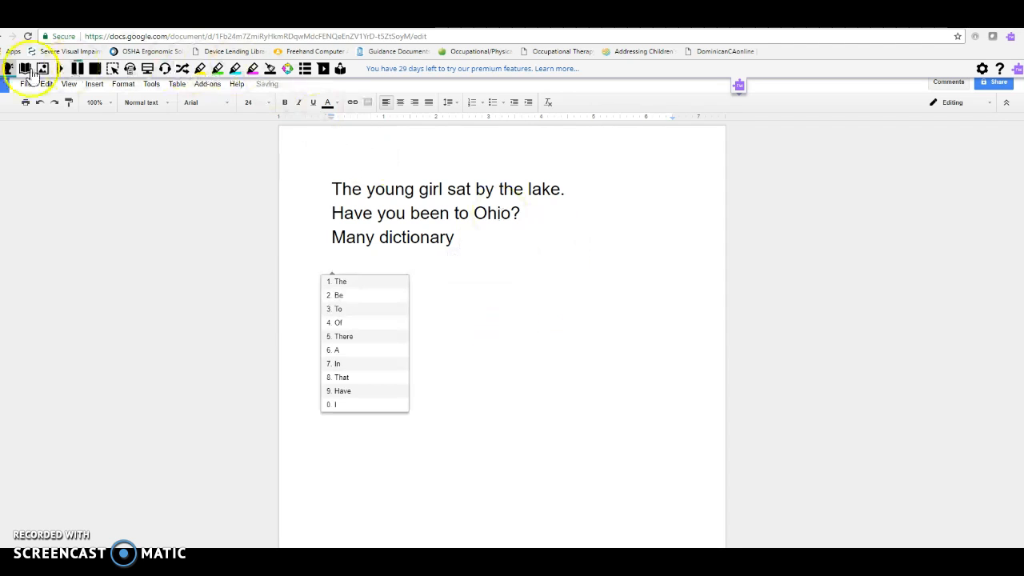
left_click(9, 71)
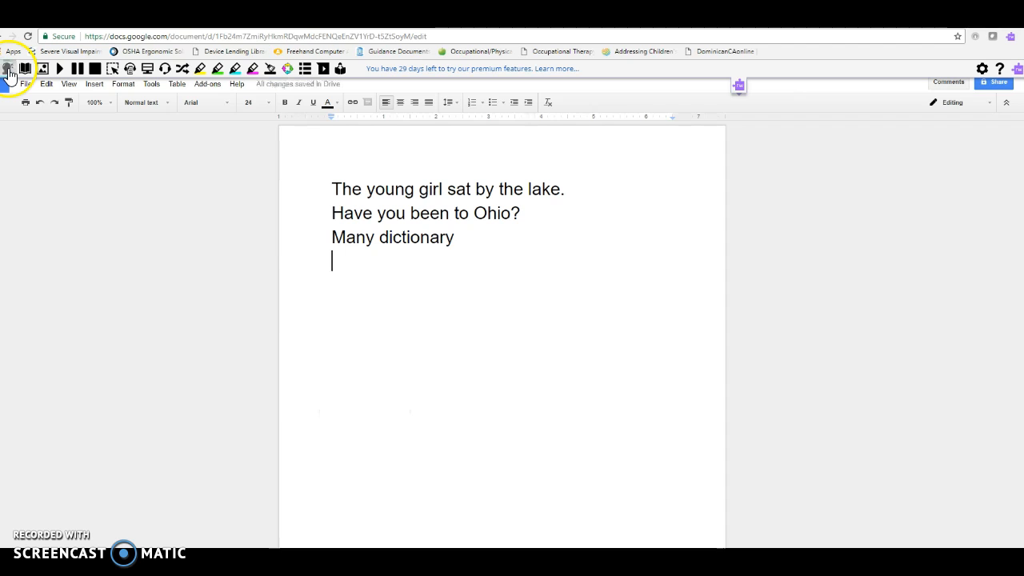
Start Talk&Type with microphone access allowed, dictate "The young girl set by the lake." on the new line and stop dictation.
left_click(165, 72)
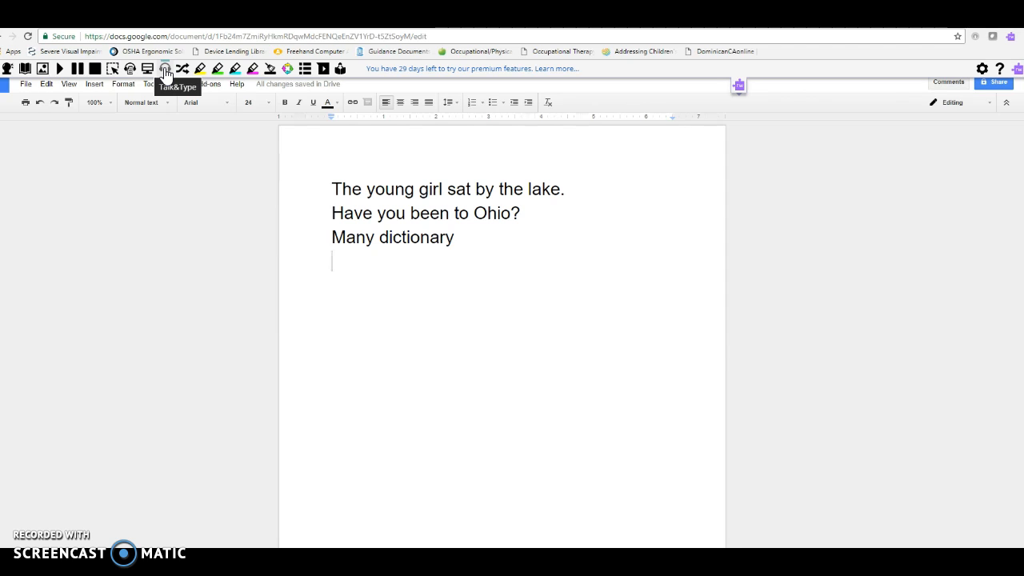
left_click(165, 70)
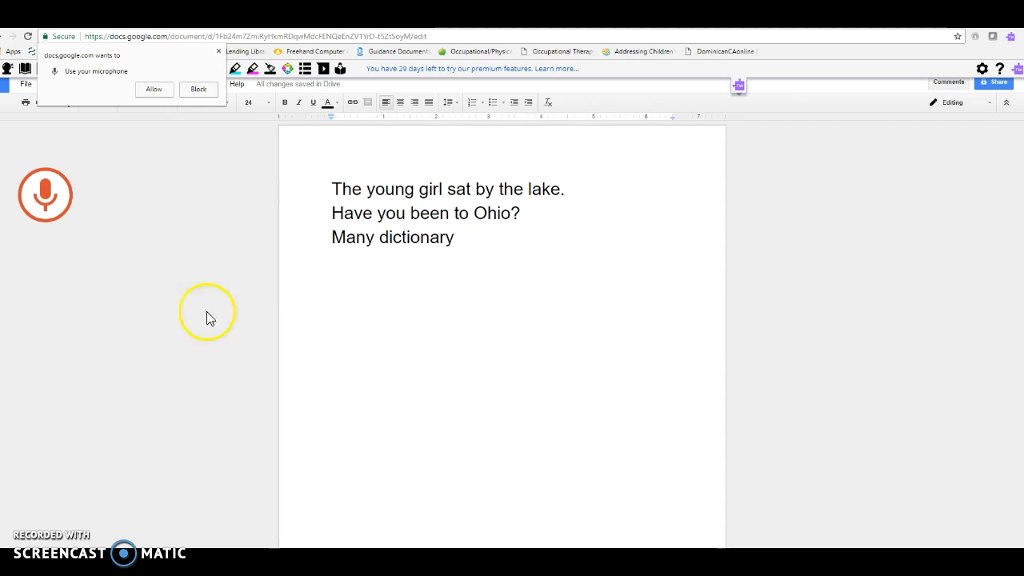
left_click(154, 89)
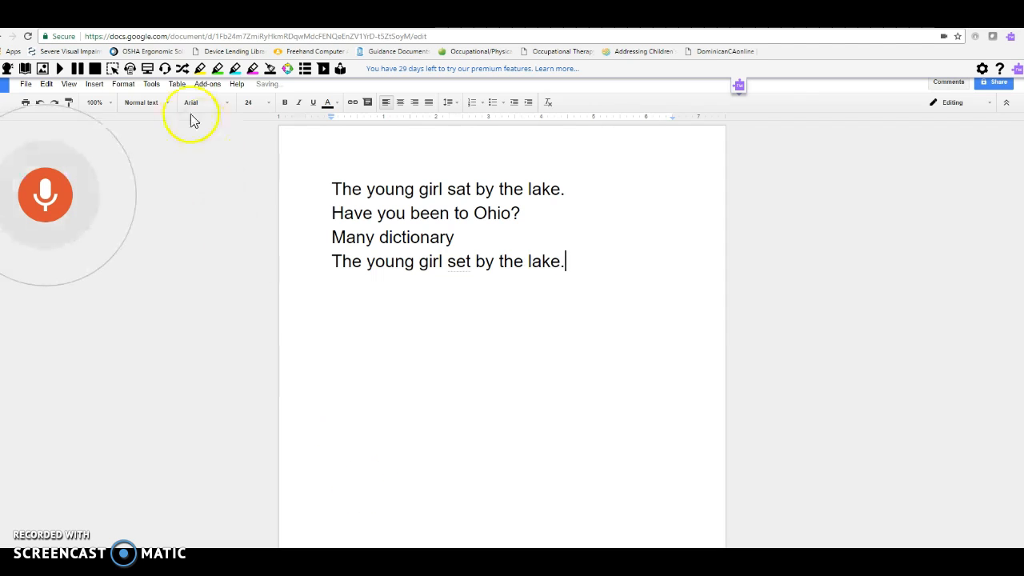
left_click(46, 196)
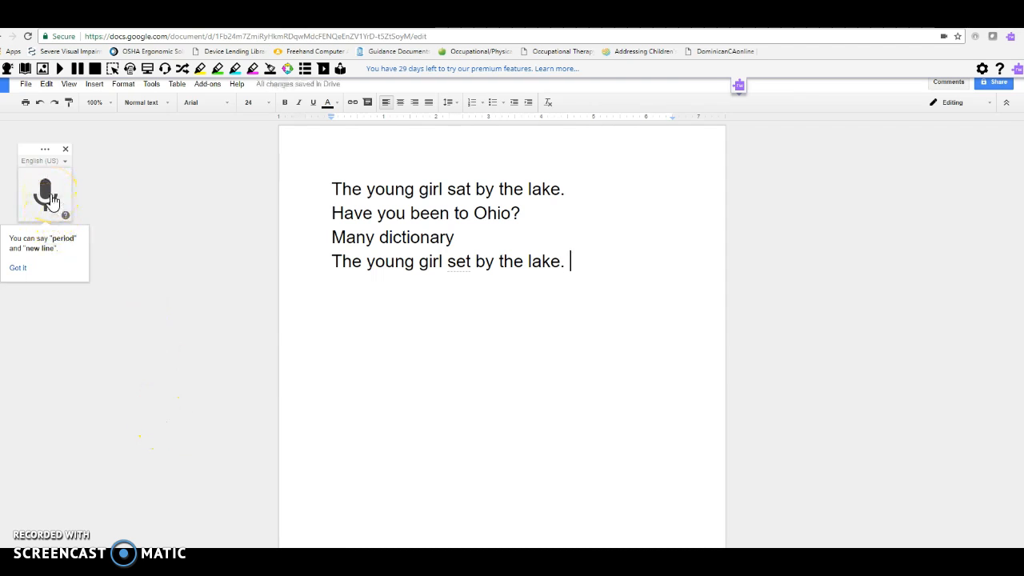
Dismiss the dictation tip, dictate "She put her feet in the water!" after the last sentence and stop dictation.
left_click(17, 269)
left_click(44, 195)
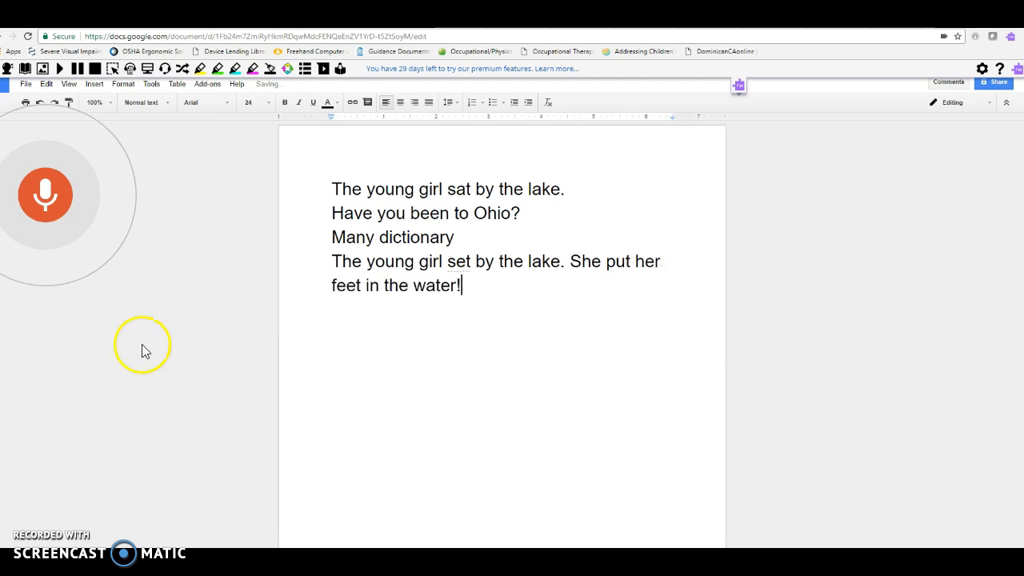
left_click(46, 194)
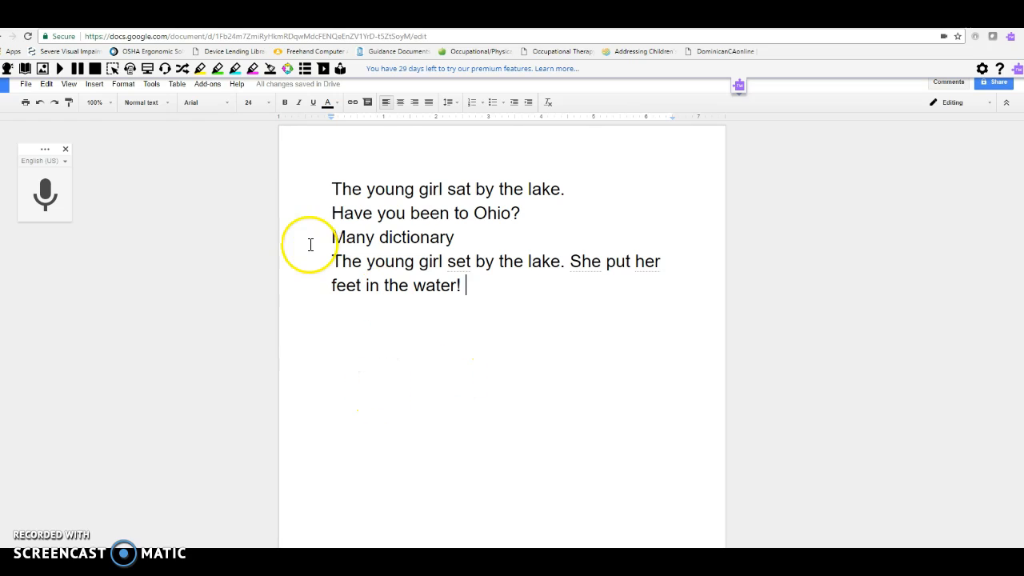
Play the dictated paragraph aloud from its beginning and close the voice typing microphone.
left_click(334, 262)
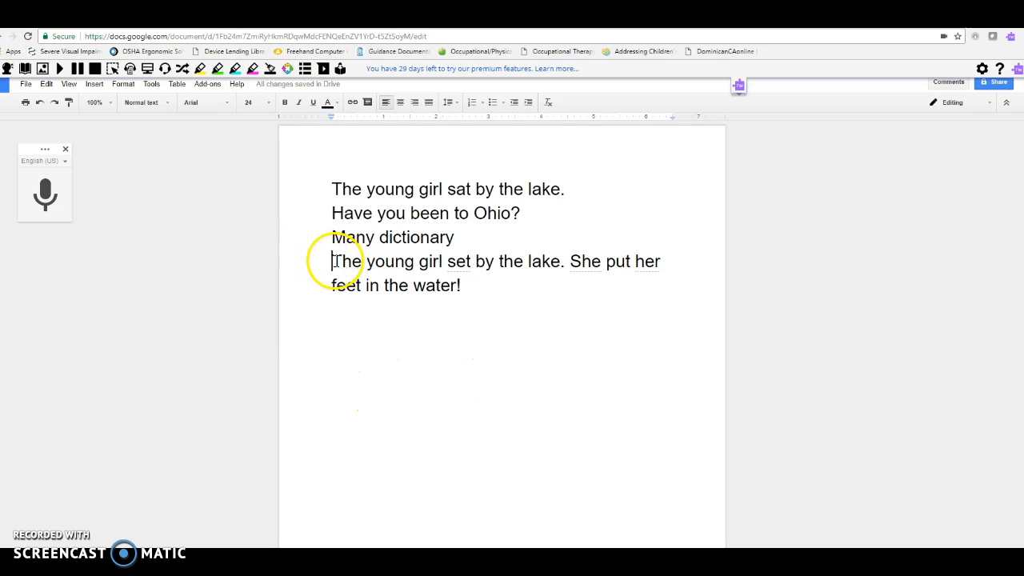
left_click(59, 68)
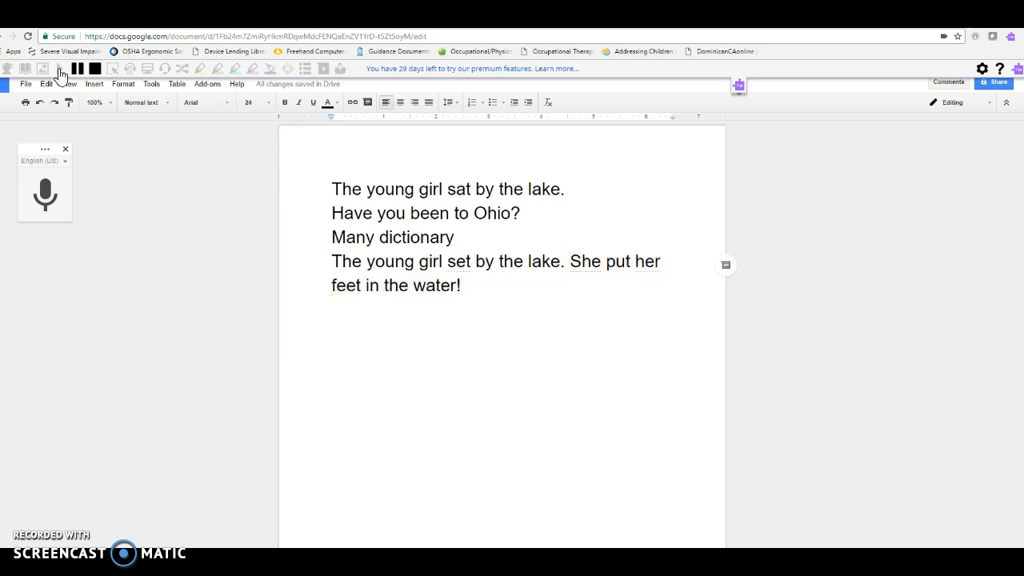
left_click(65, 149)
Look up "young" from the dictated paragraph in the Dictionary and the Picture Dictionary, closing each one after viewing.
left_click(389, 265)
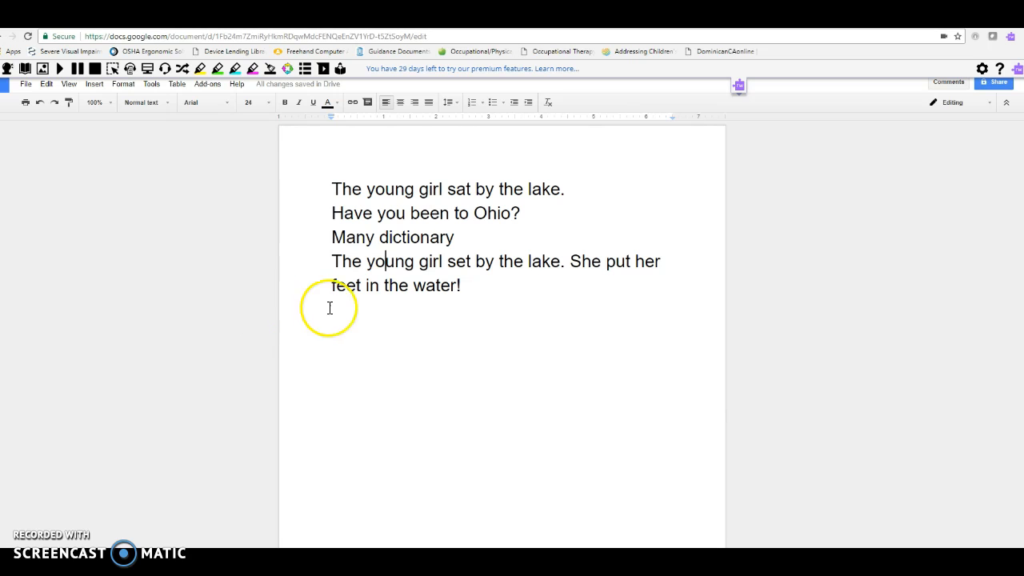
double_click(389, 264)
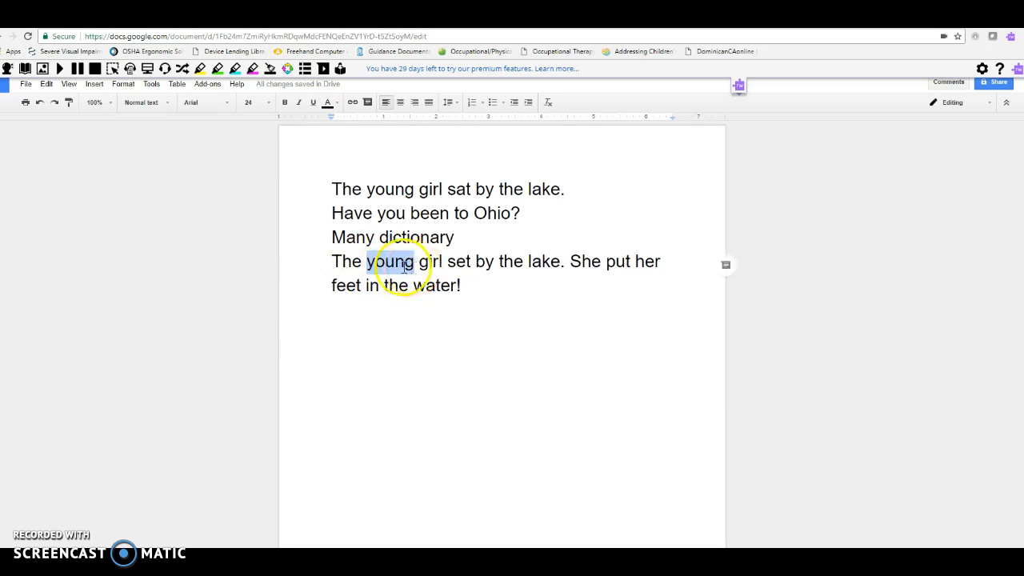
left_click(25, 71)
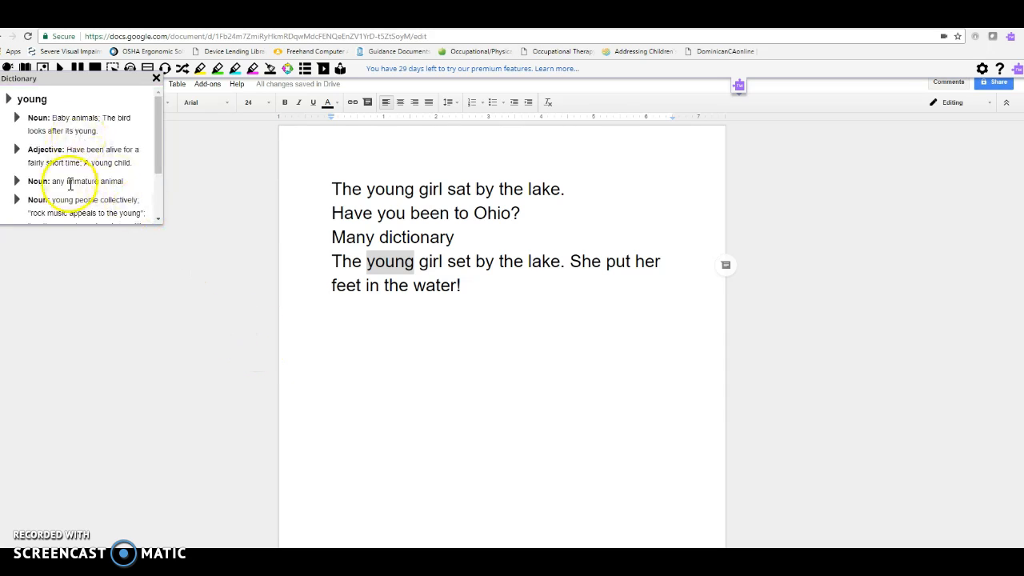
scroll(71, 183, "down", 3)
scroll(60, 173, "up", 3)
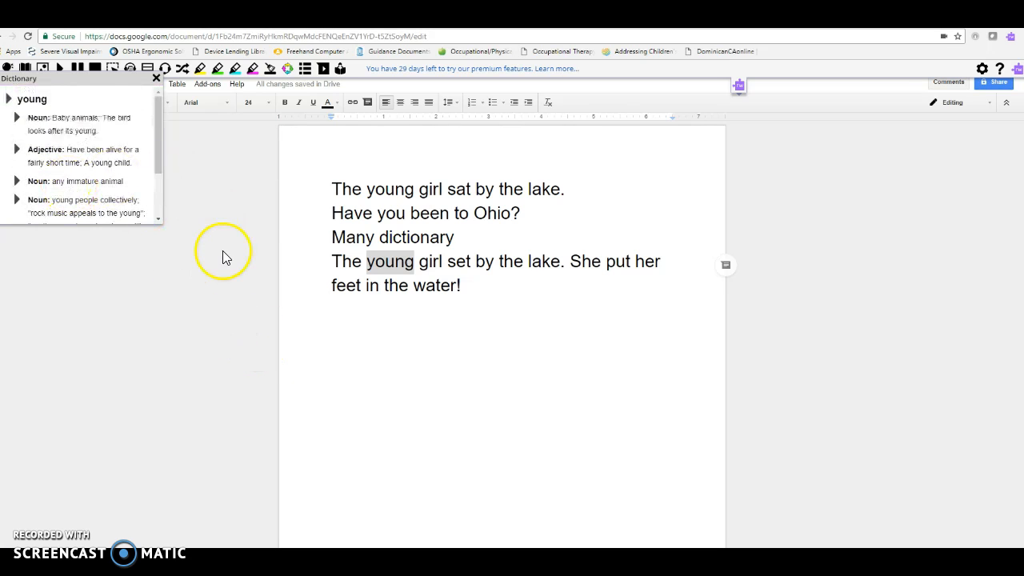
left_click(156, 78)
left_click(43, 70)
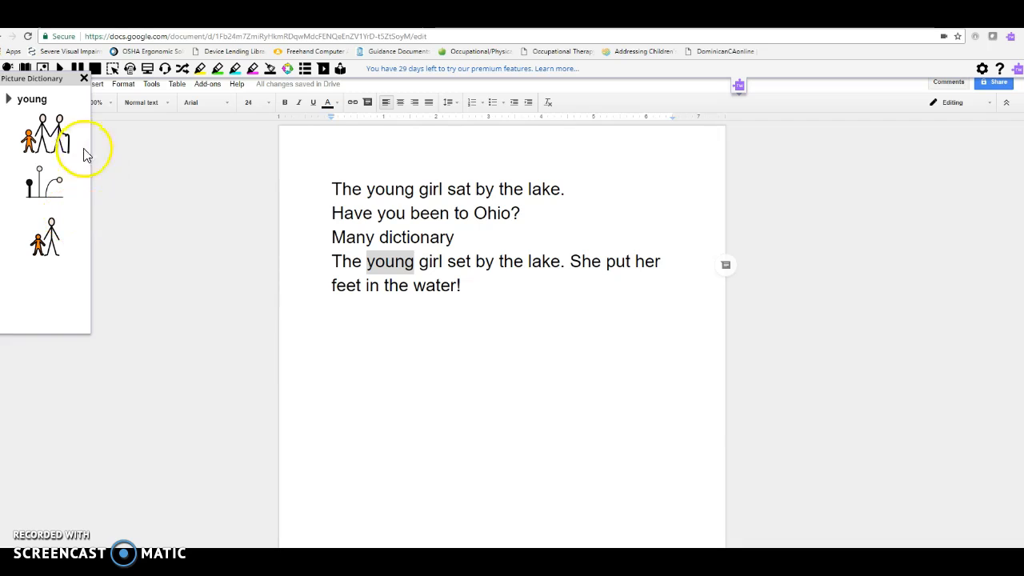
left_click(85, 78)
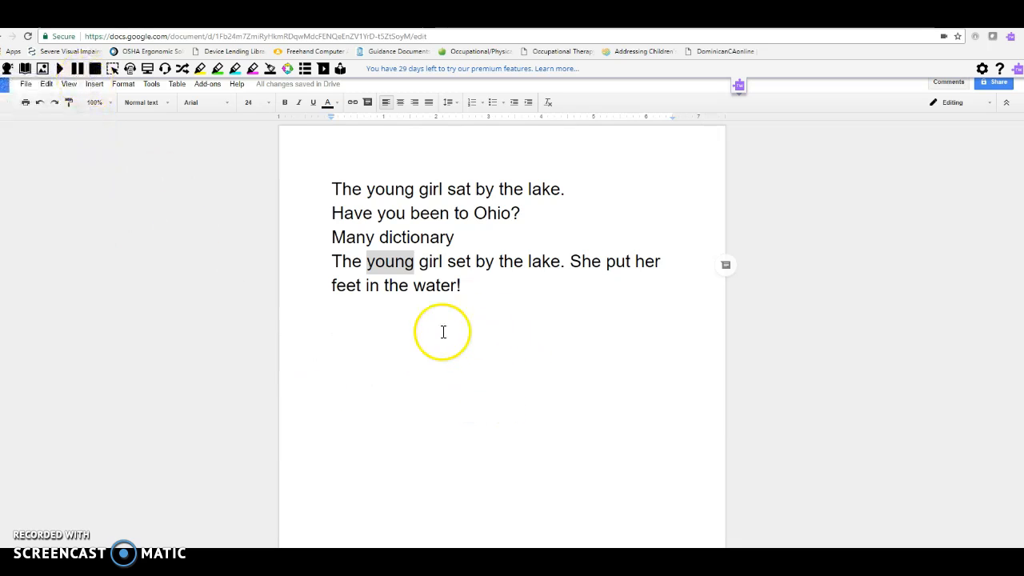
Highlight "dictionary", the second "lake" and "water" in yellow and generate a vocabulary list from the highlighted words.
left_click_drag(379, 238, 448, 232)
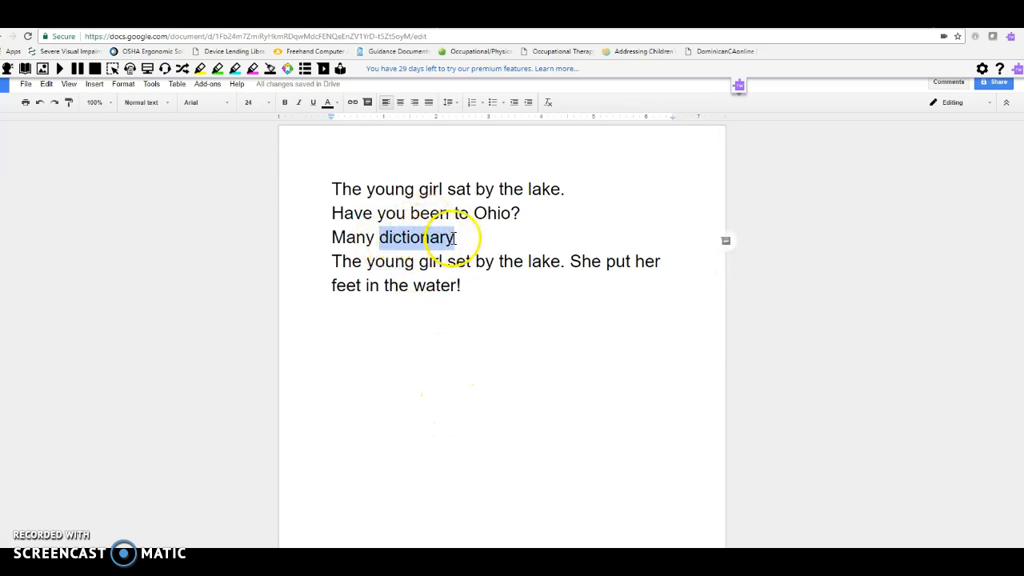
left_click(200, 68)
left_click_drag(528, 262, 560, 261)
left_click(200, 68)
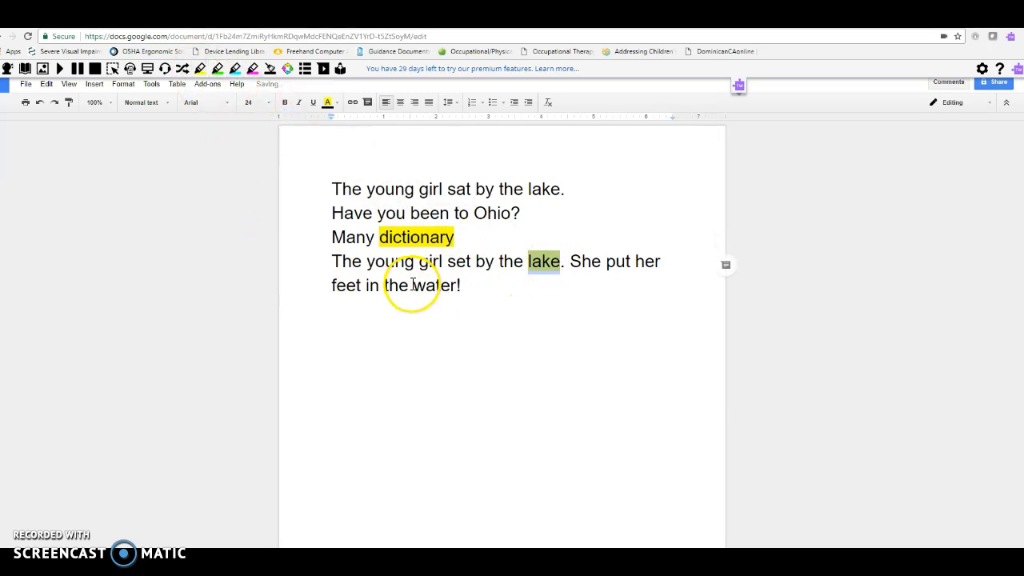
left_click_drag(414, 288, 456, 288)
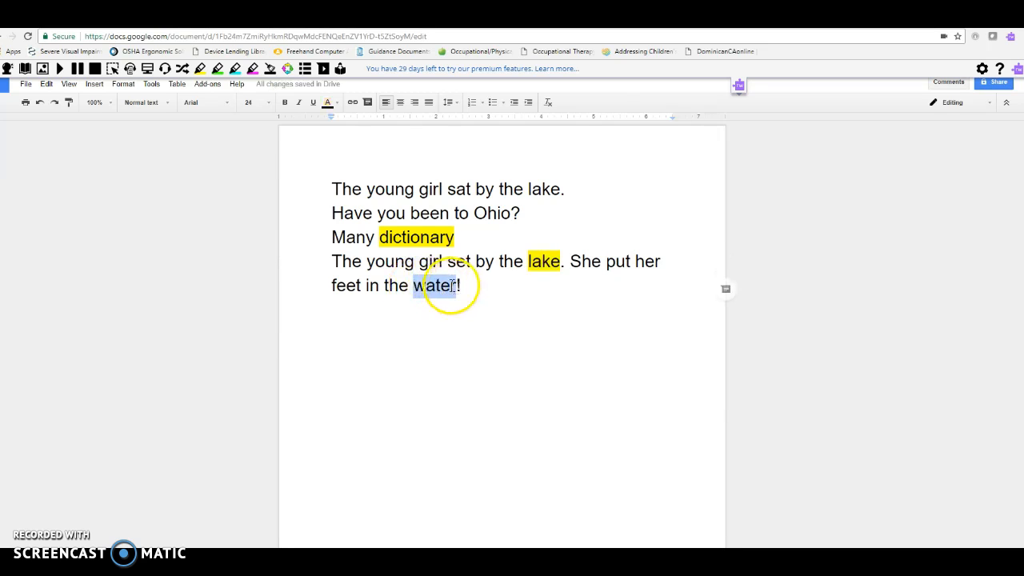
left_click(200, 68)
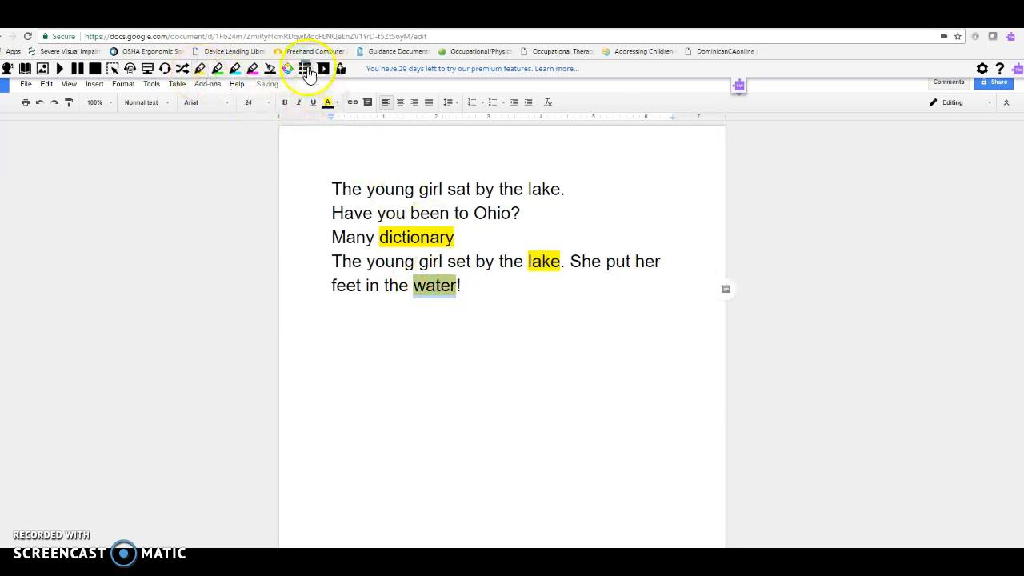
left_click(305, 69)
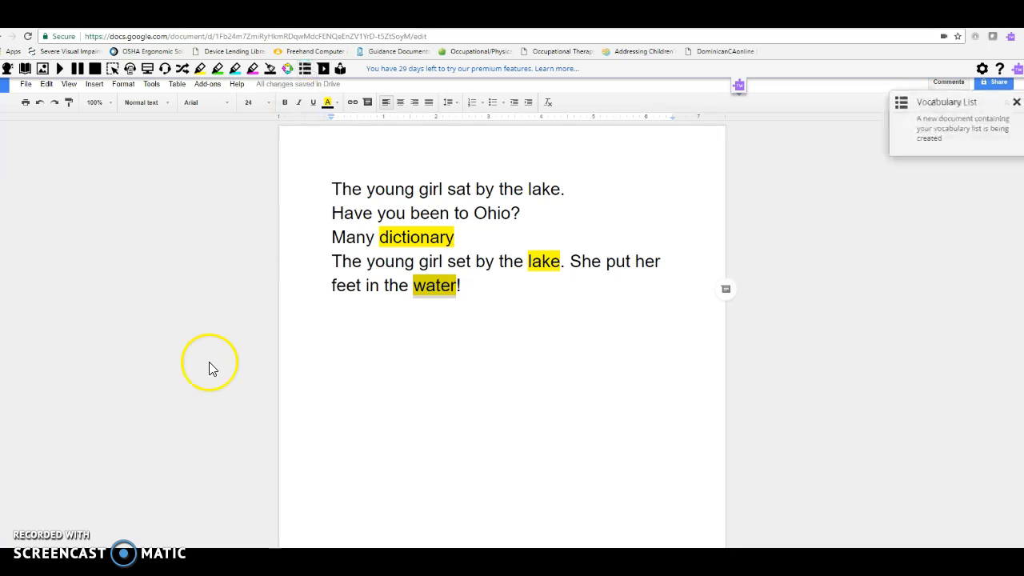